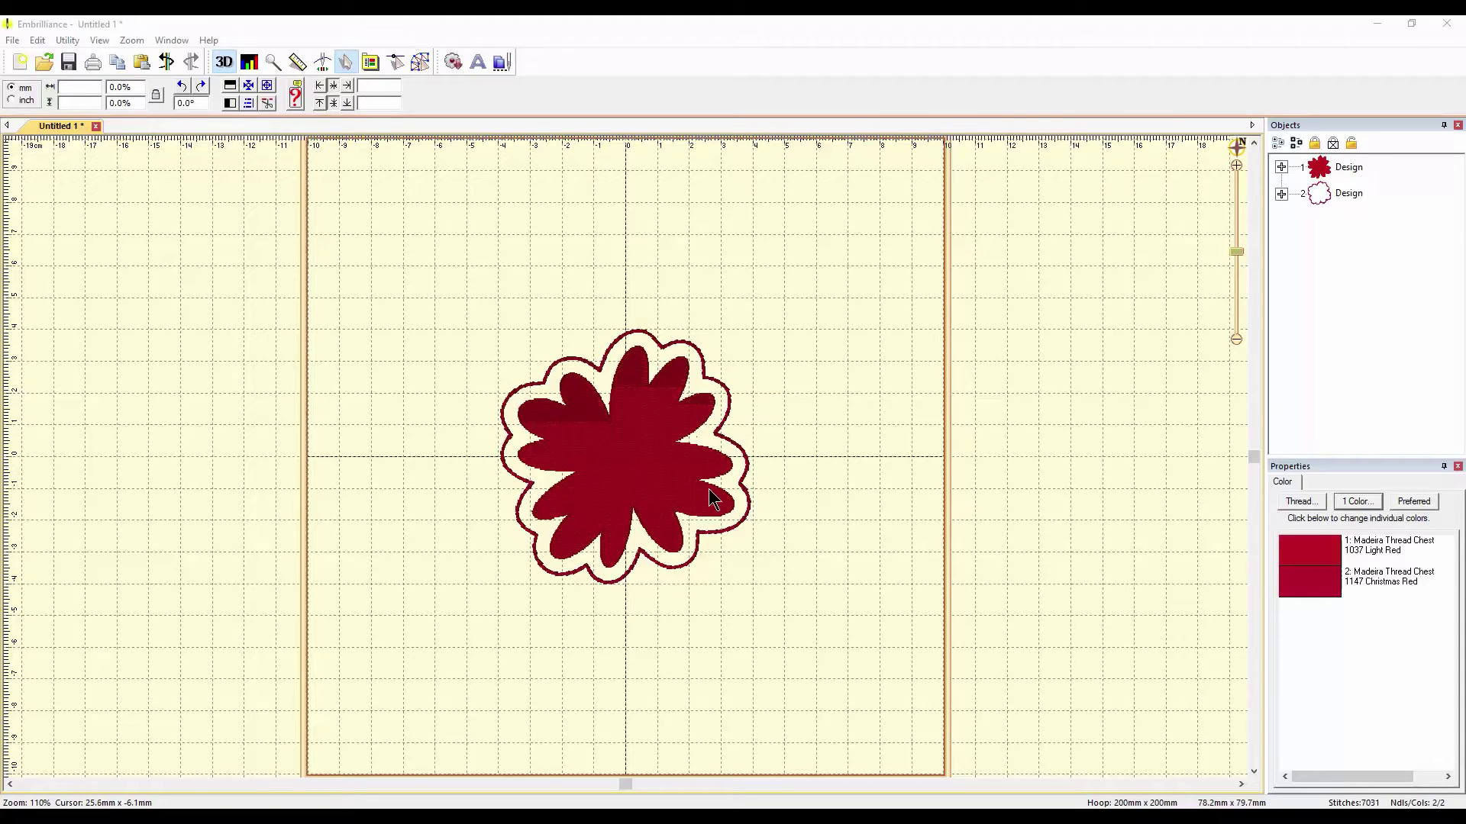
- Delete the red inner flower design, then select the remaining scalloped outline
left_click(650, 487)
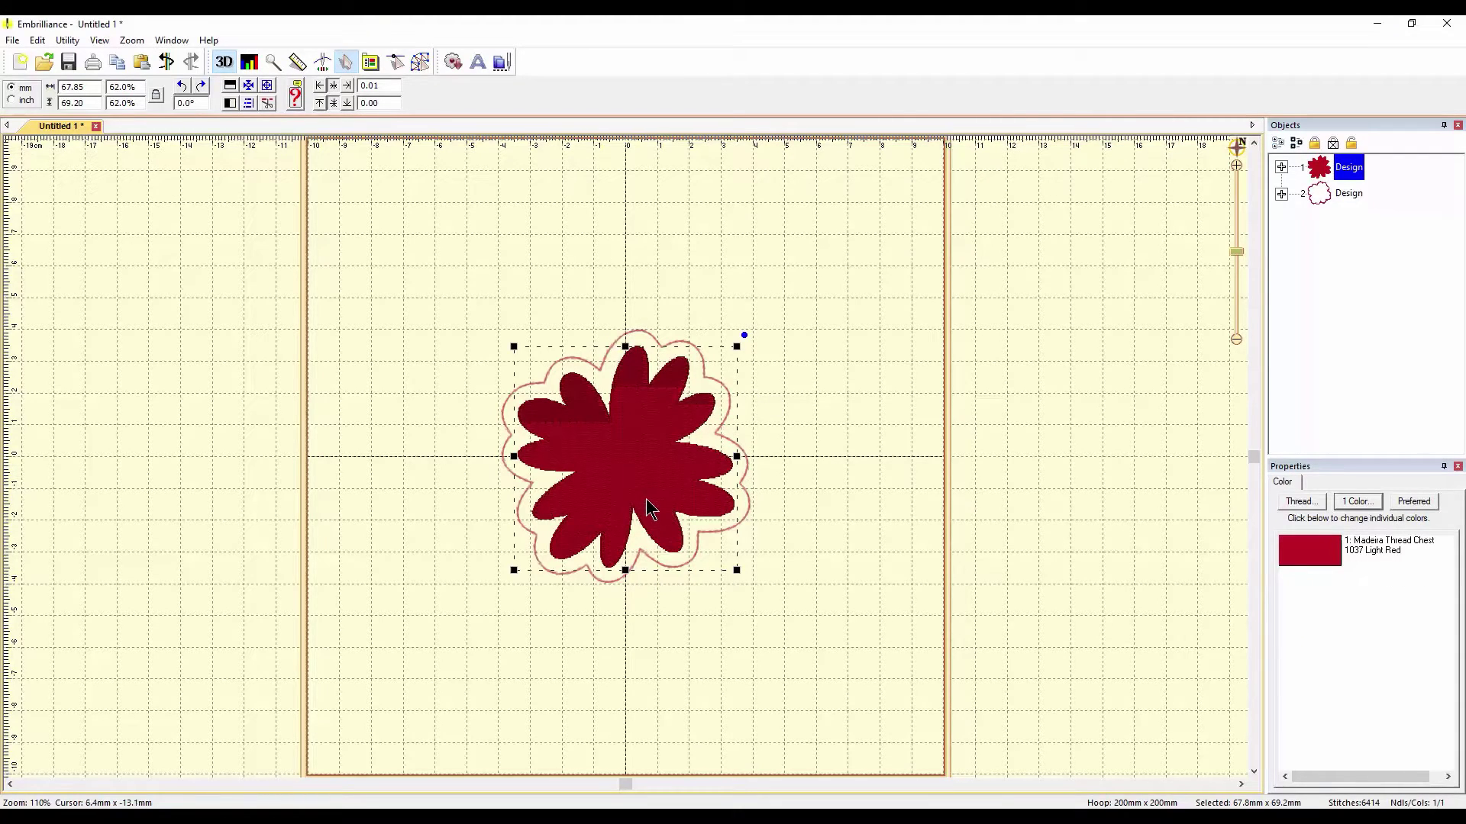
key("Delete")
left_click(700, 353)
- Delete the scalloped outline and insert Floral 8 from the Embrilliance Outlines library into the hoop
key("Delete")
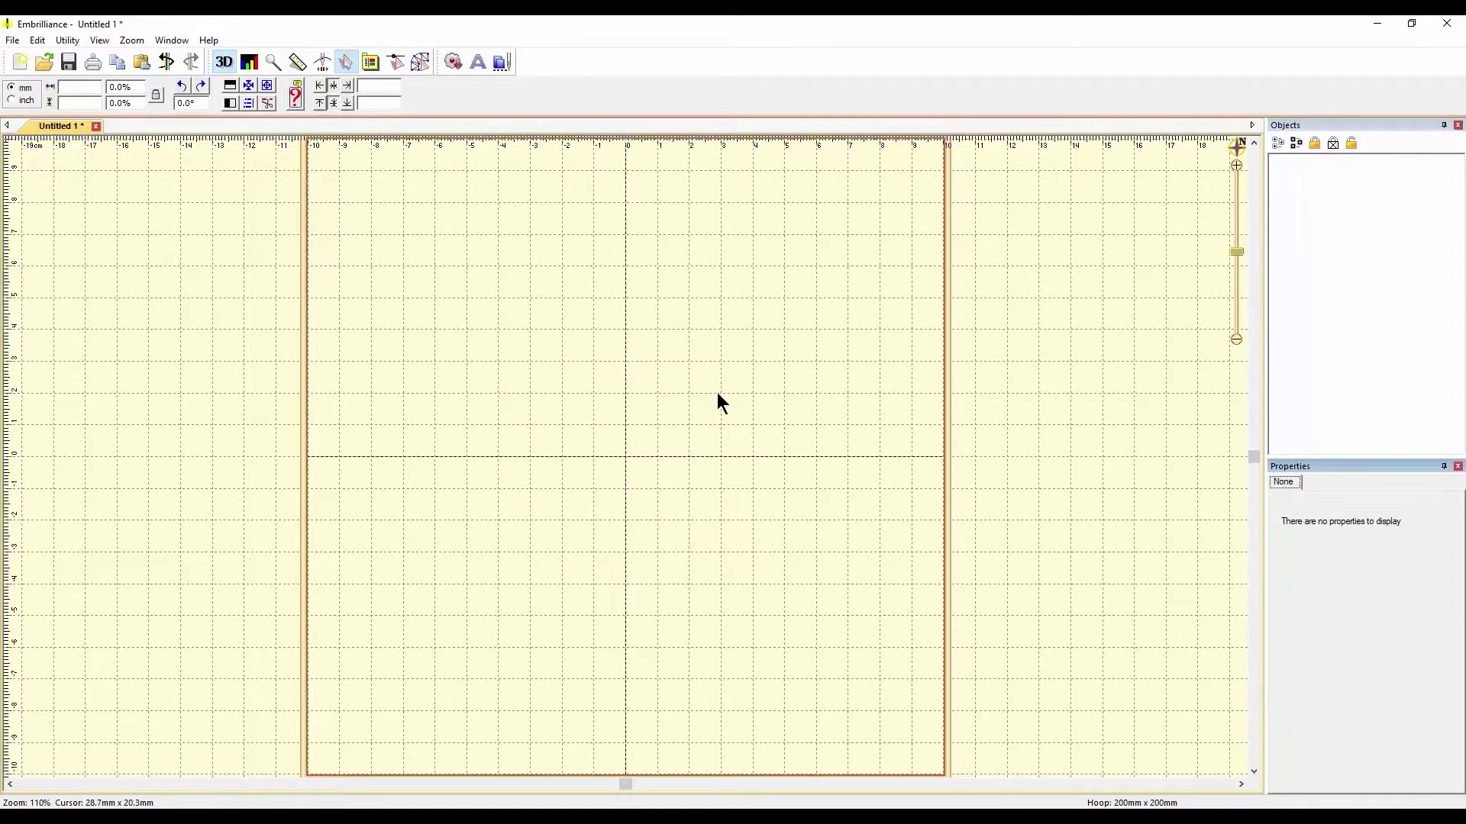
left_click(453, 62)
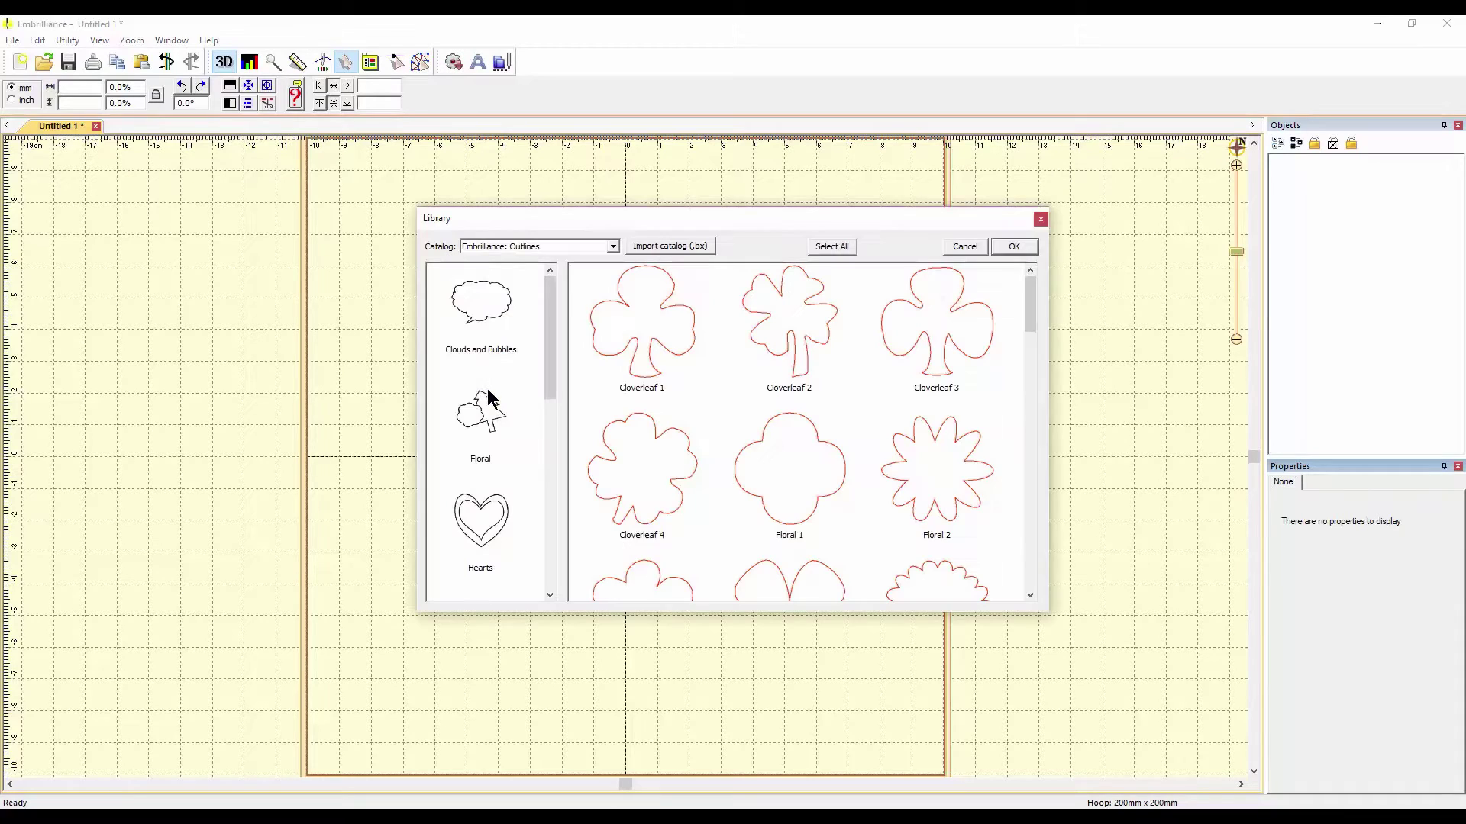
left_click(909, 456)
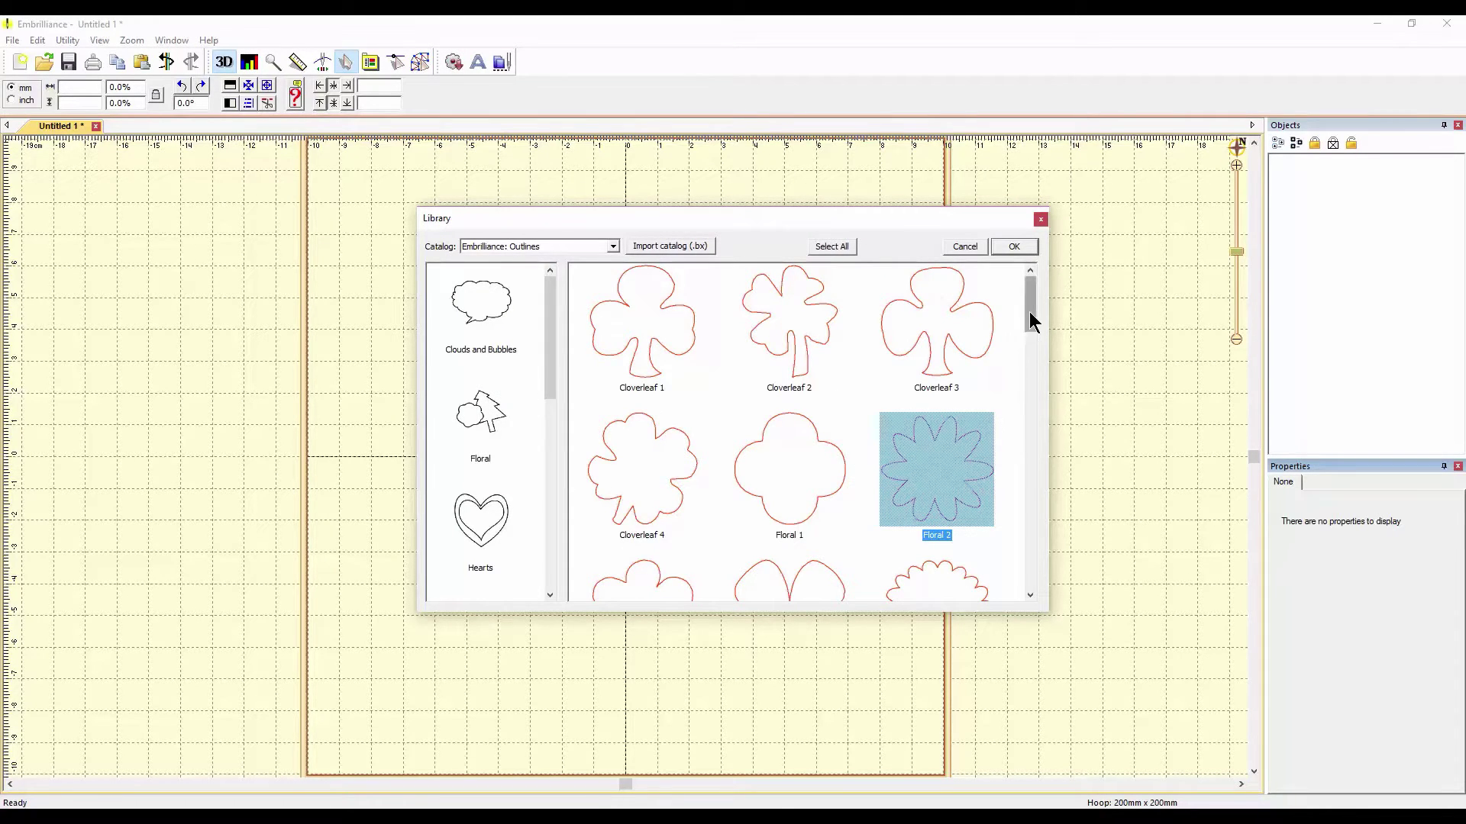
left_click_drag(1029, 312, 1029, 366)
left_click(941, 435)
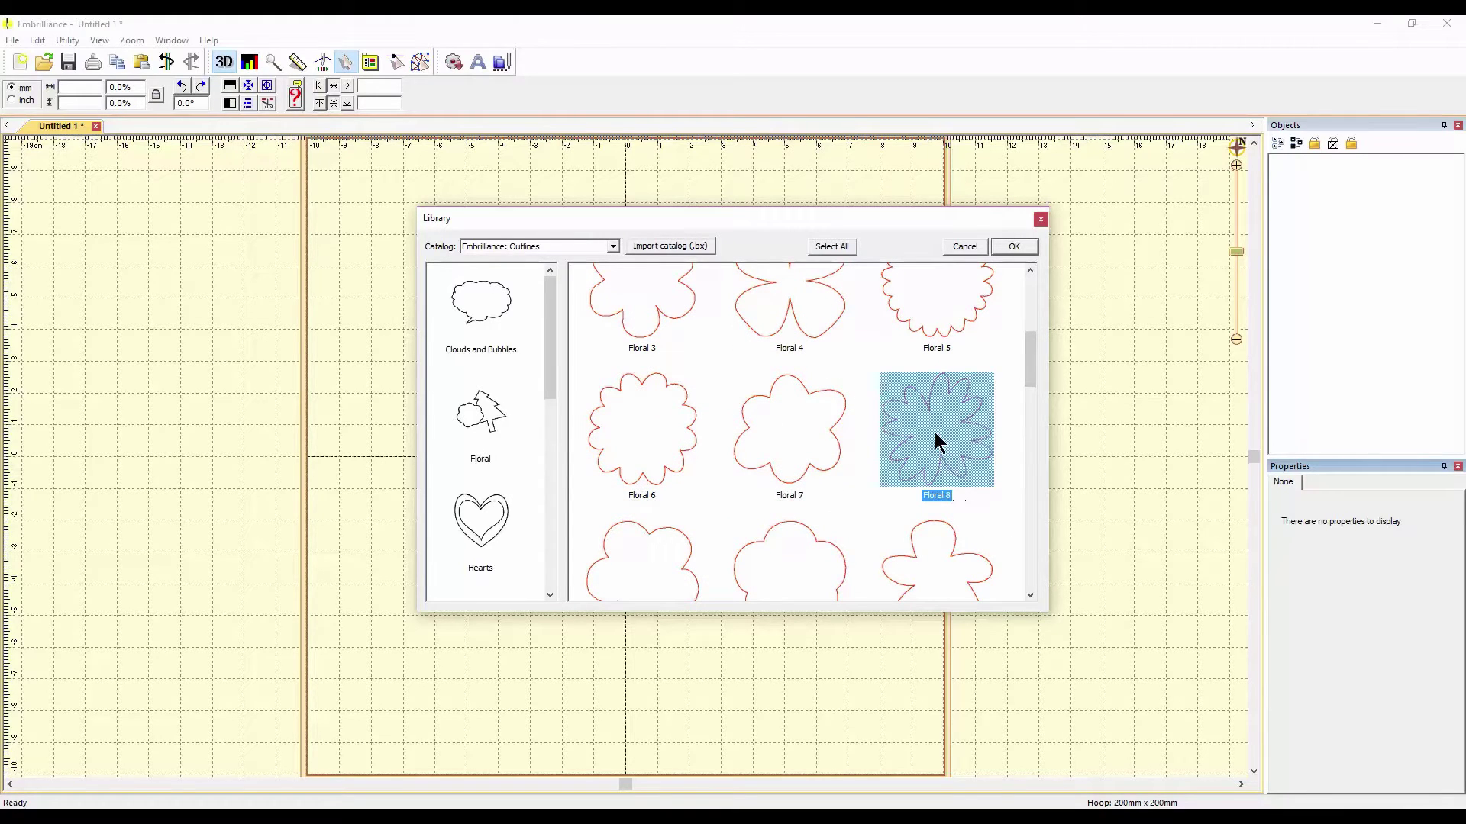
double_click(934, 432)
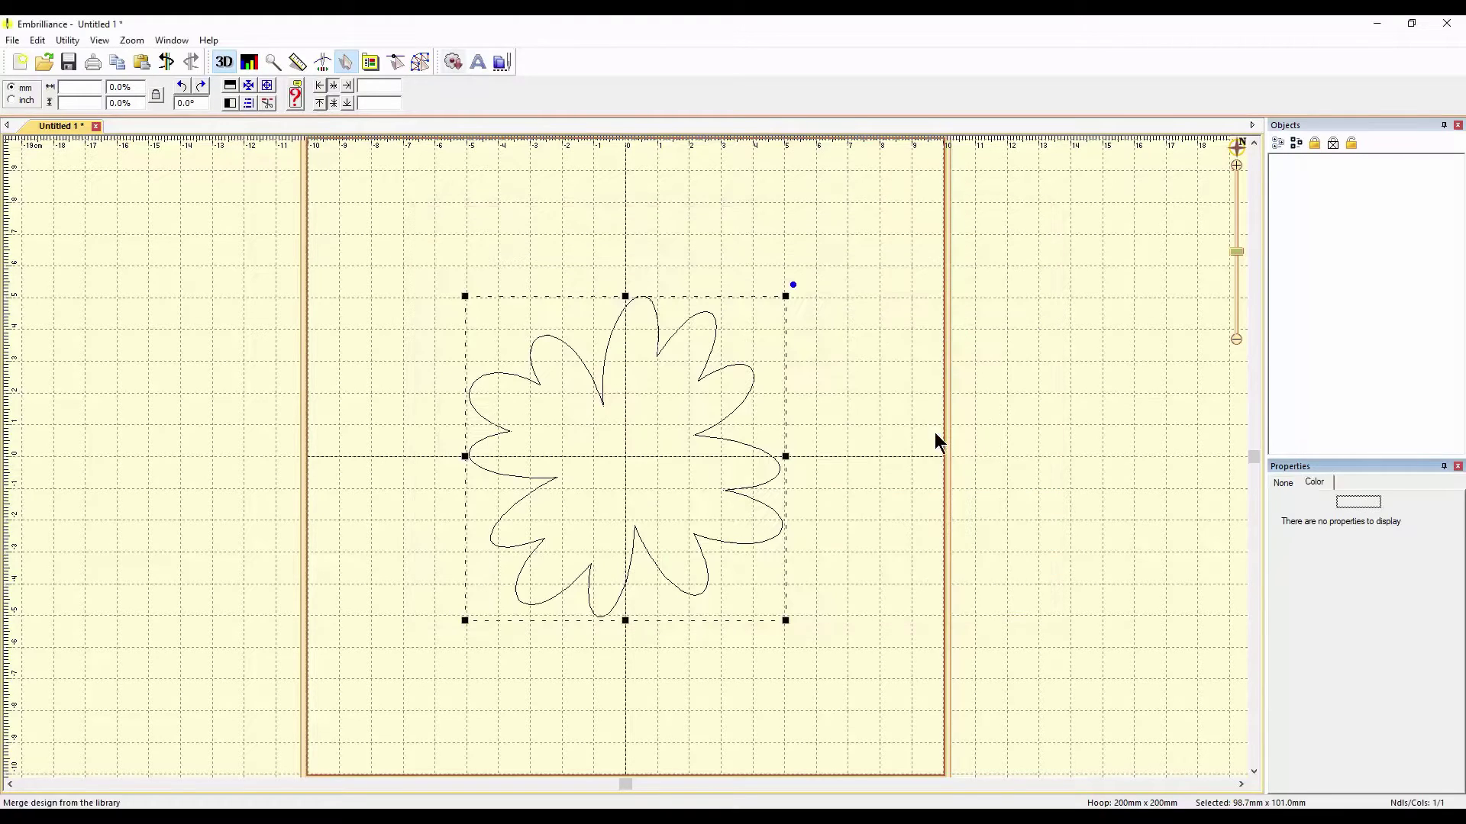
- Convert the Floral 8 outline into a True Orange Tatami fill of 12,562 stitches and preview it
left_click(850, 409)
left_click(723, 414)
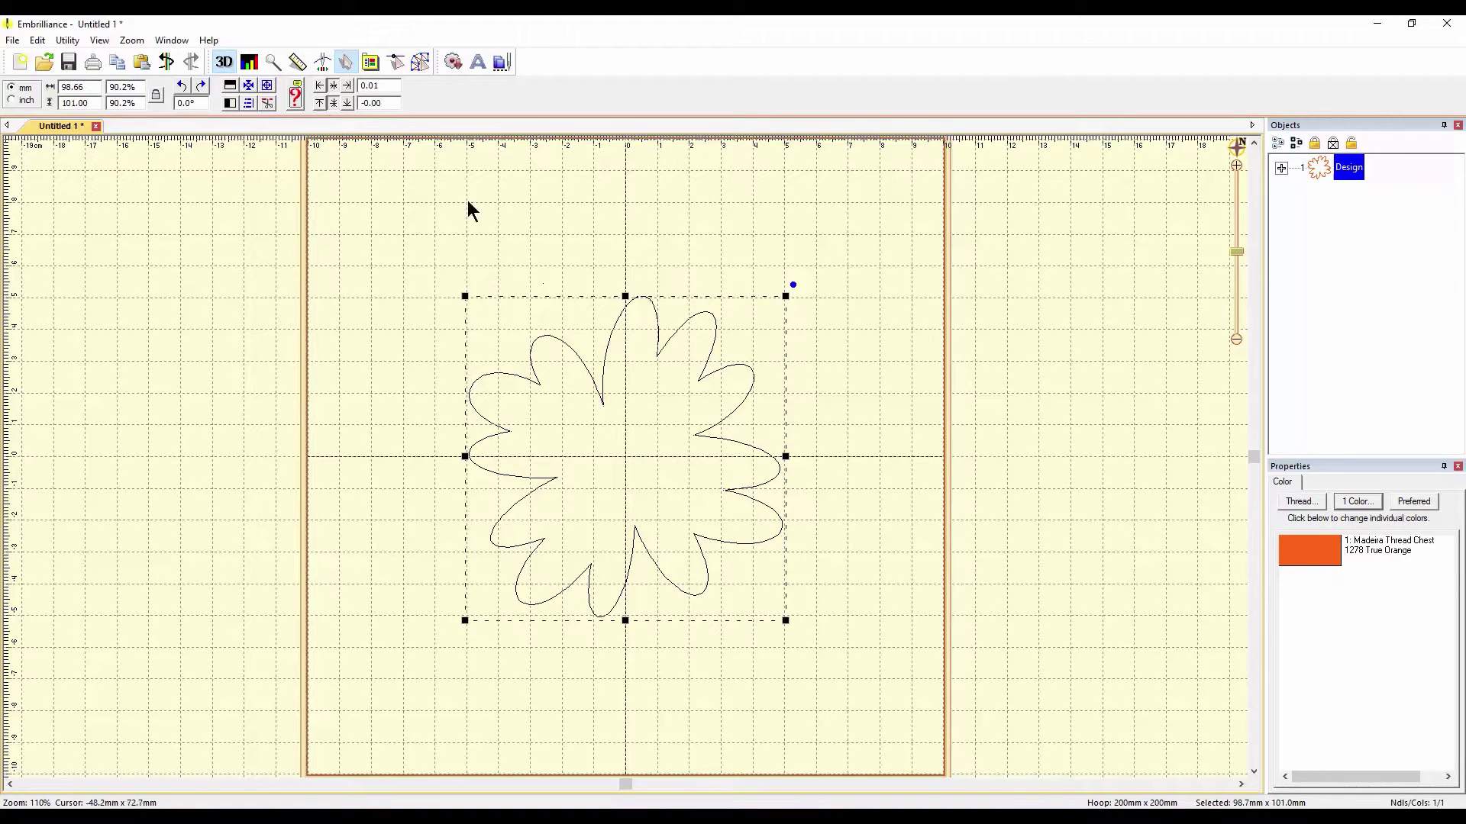
left_click(421, 61)
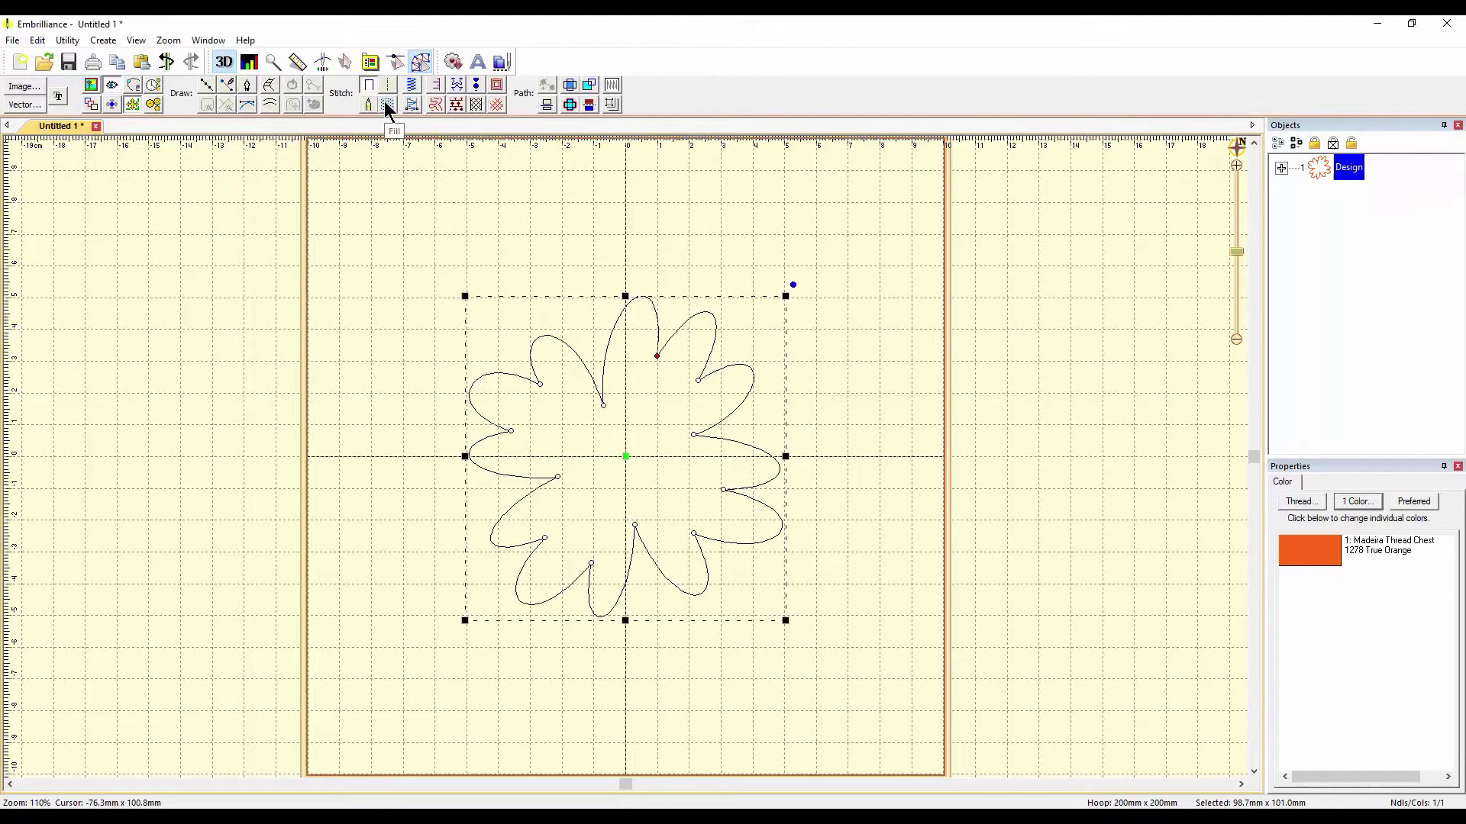
key("f")
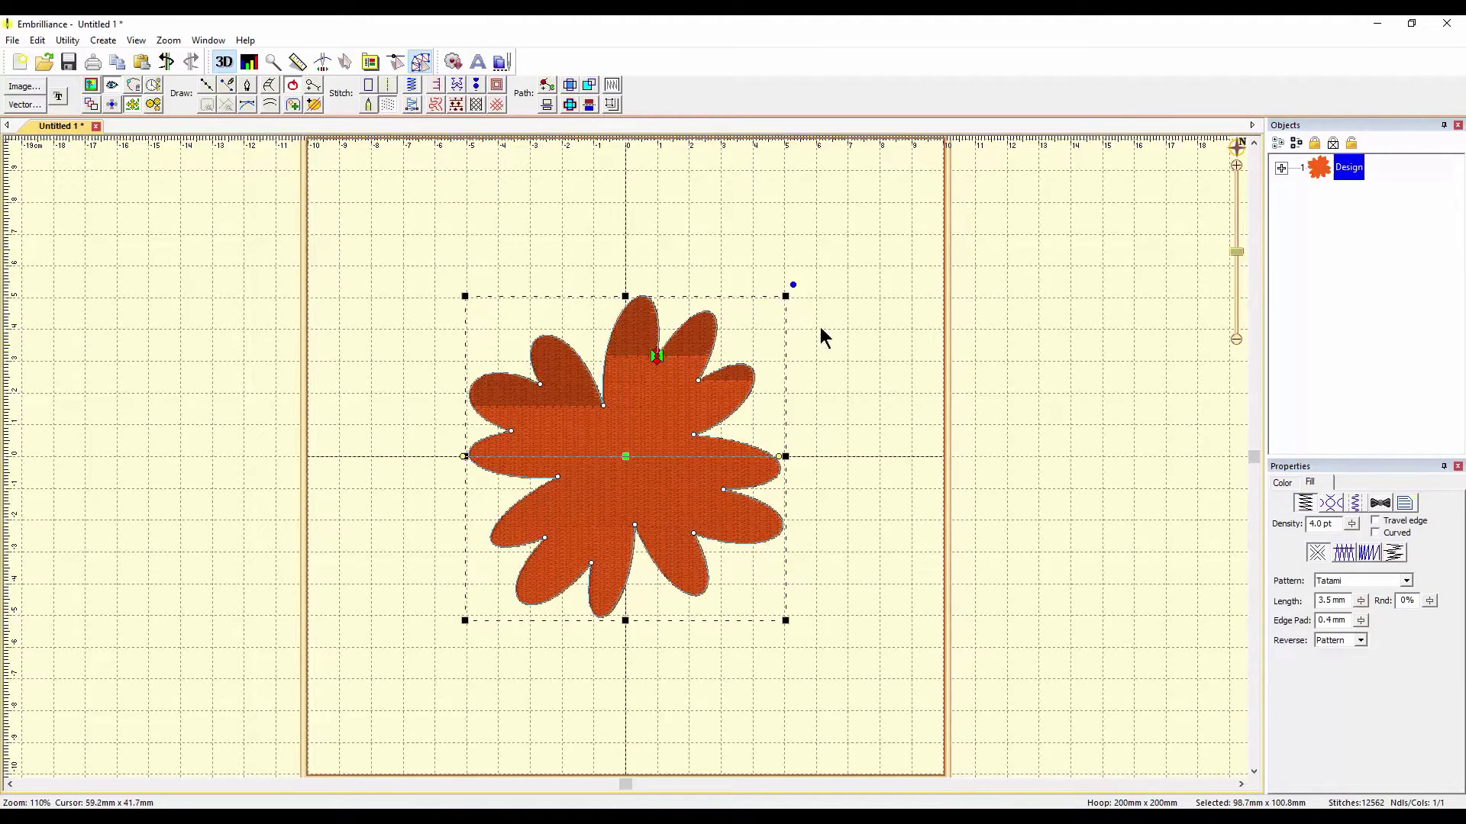
left_click(832, 386)
left_click(709, 432)
left_click(860, 457)
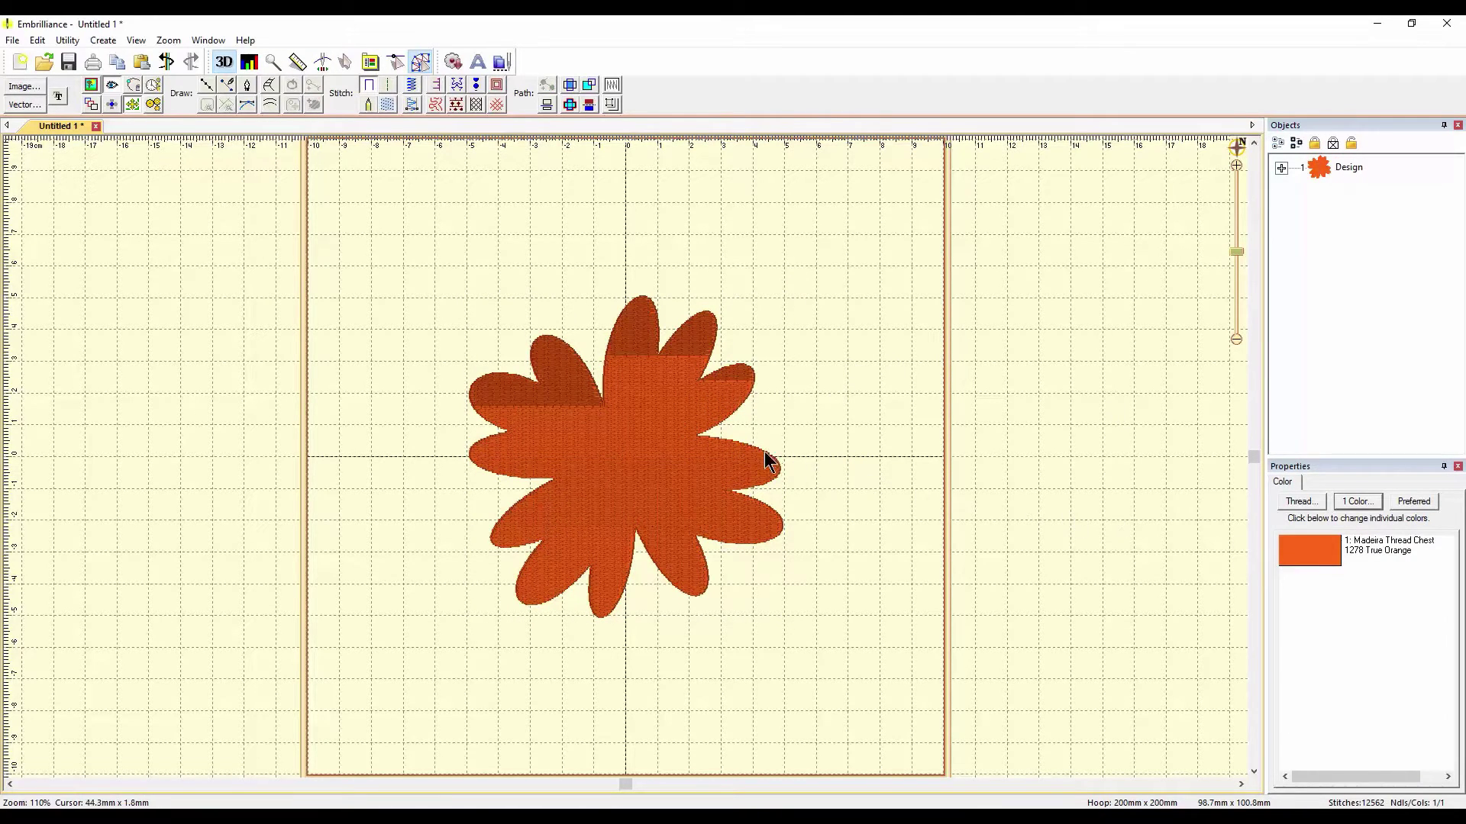
left_click(676, 396)
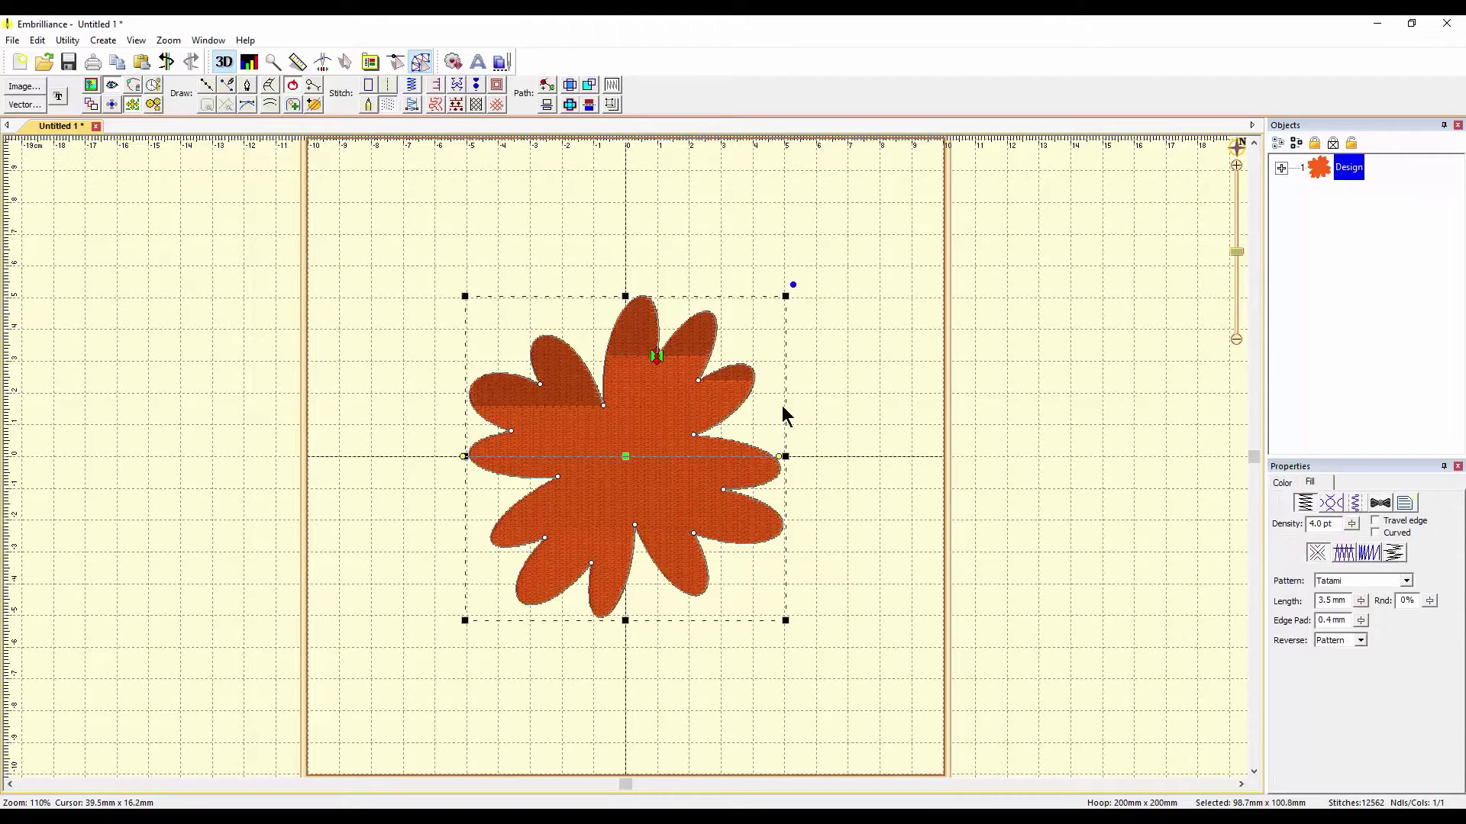
left_click(864, 371)
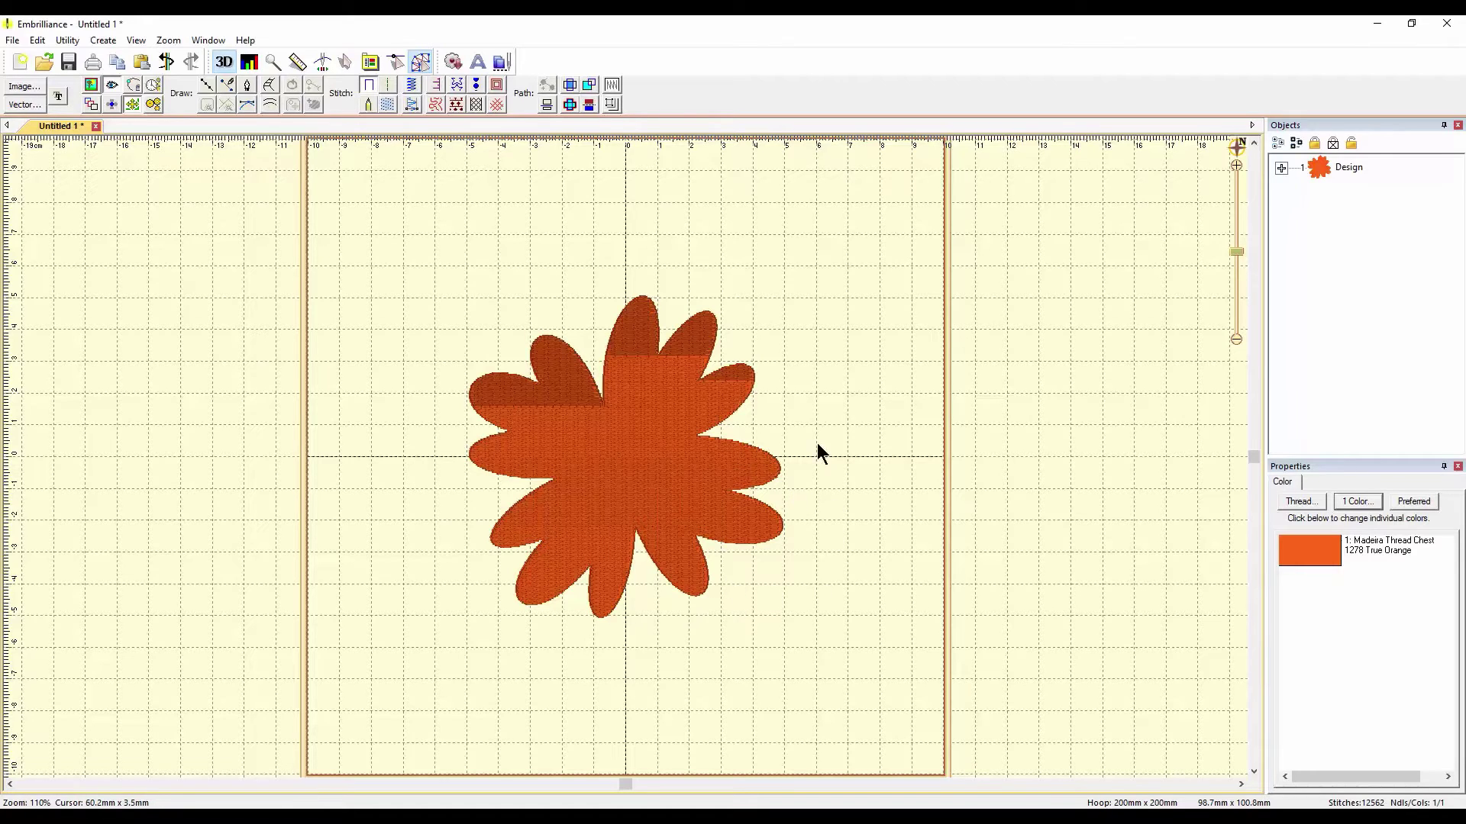
- Trace a new Outline from the orange fill's stitches and select it under Design in Objects
left_click(740, 383)
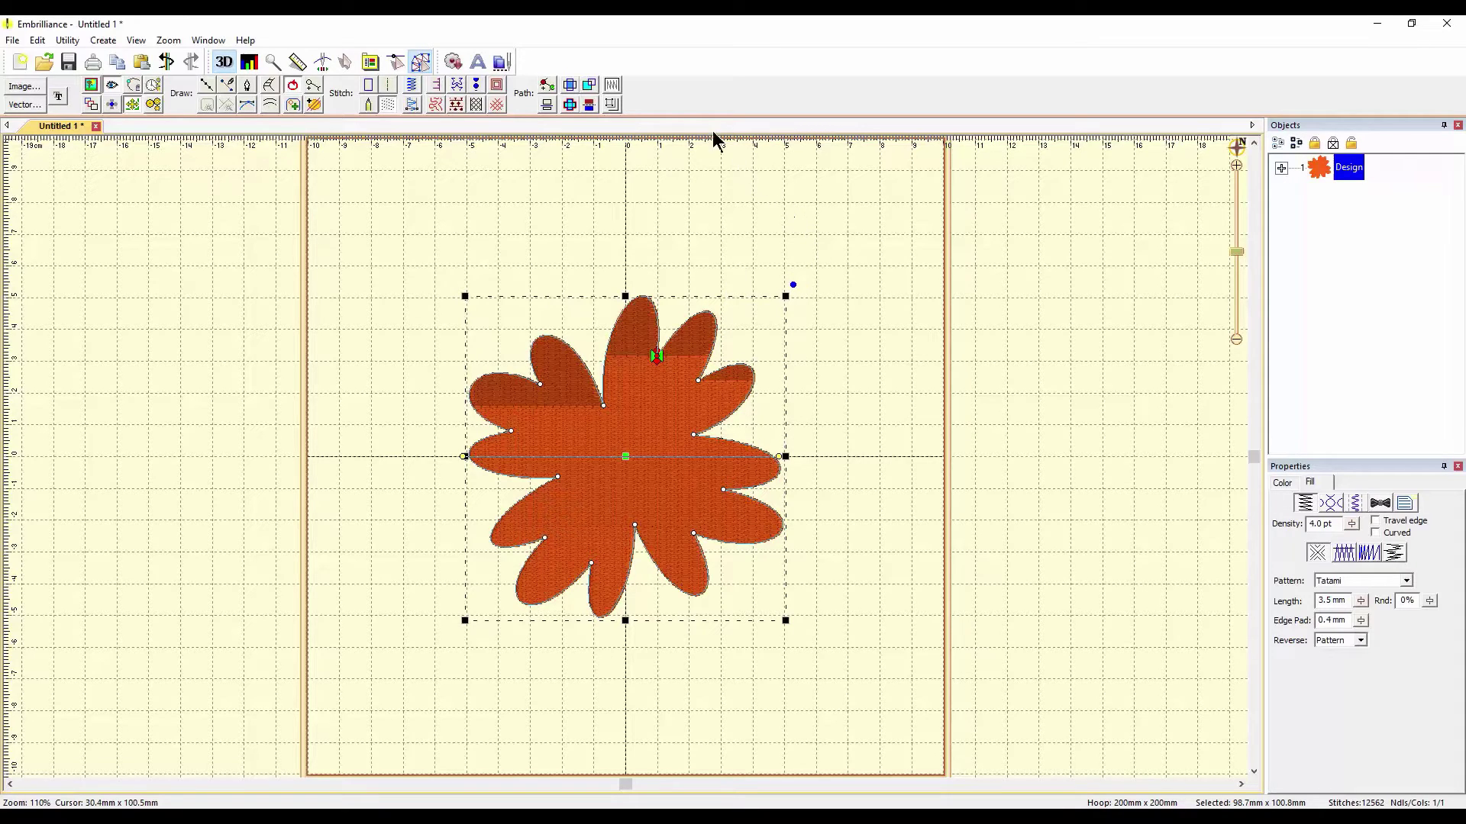
left_click(613, 85)
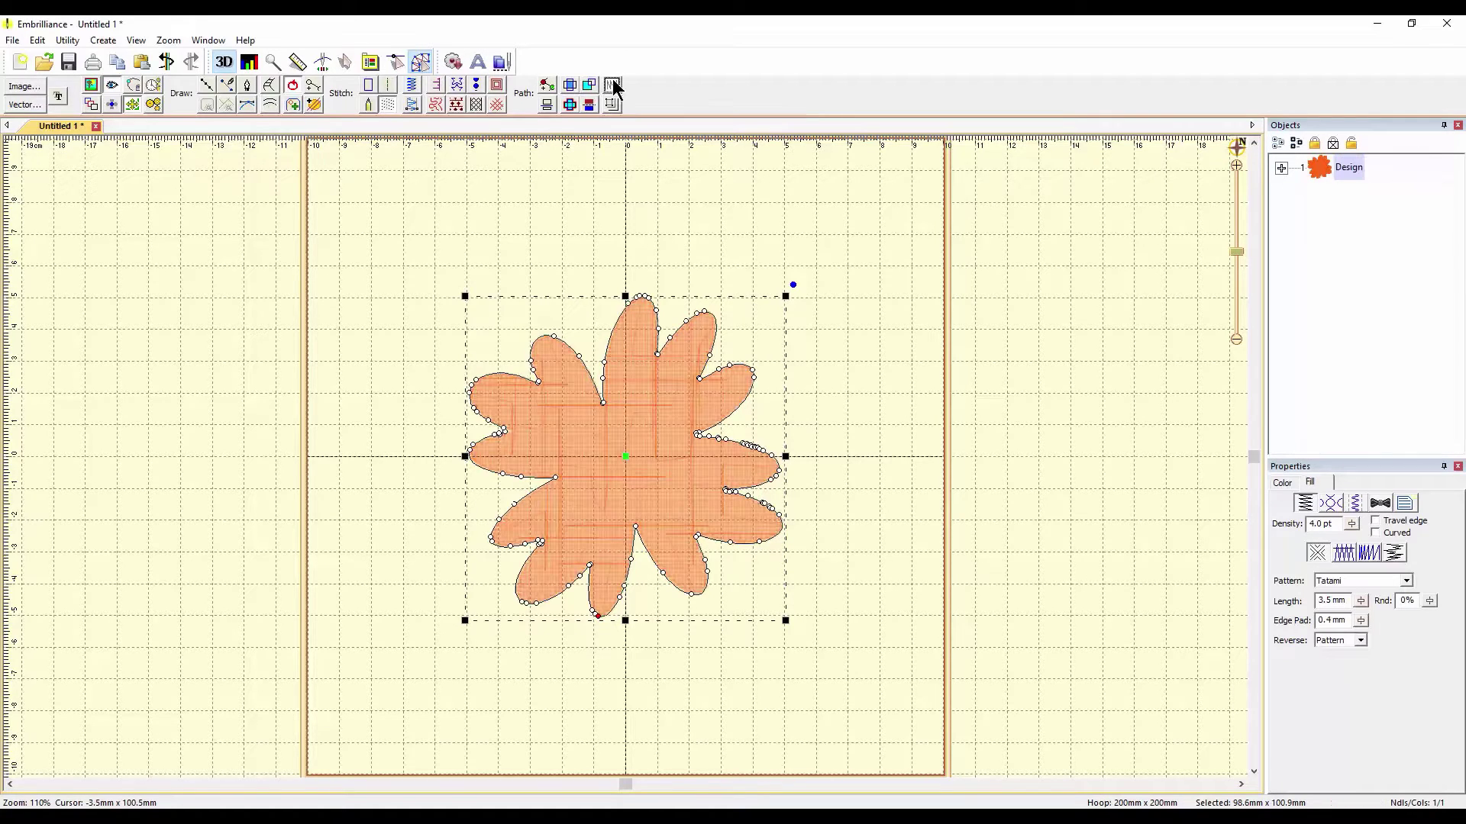
left_click(1281, 167)
left_click(1368, 218)
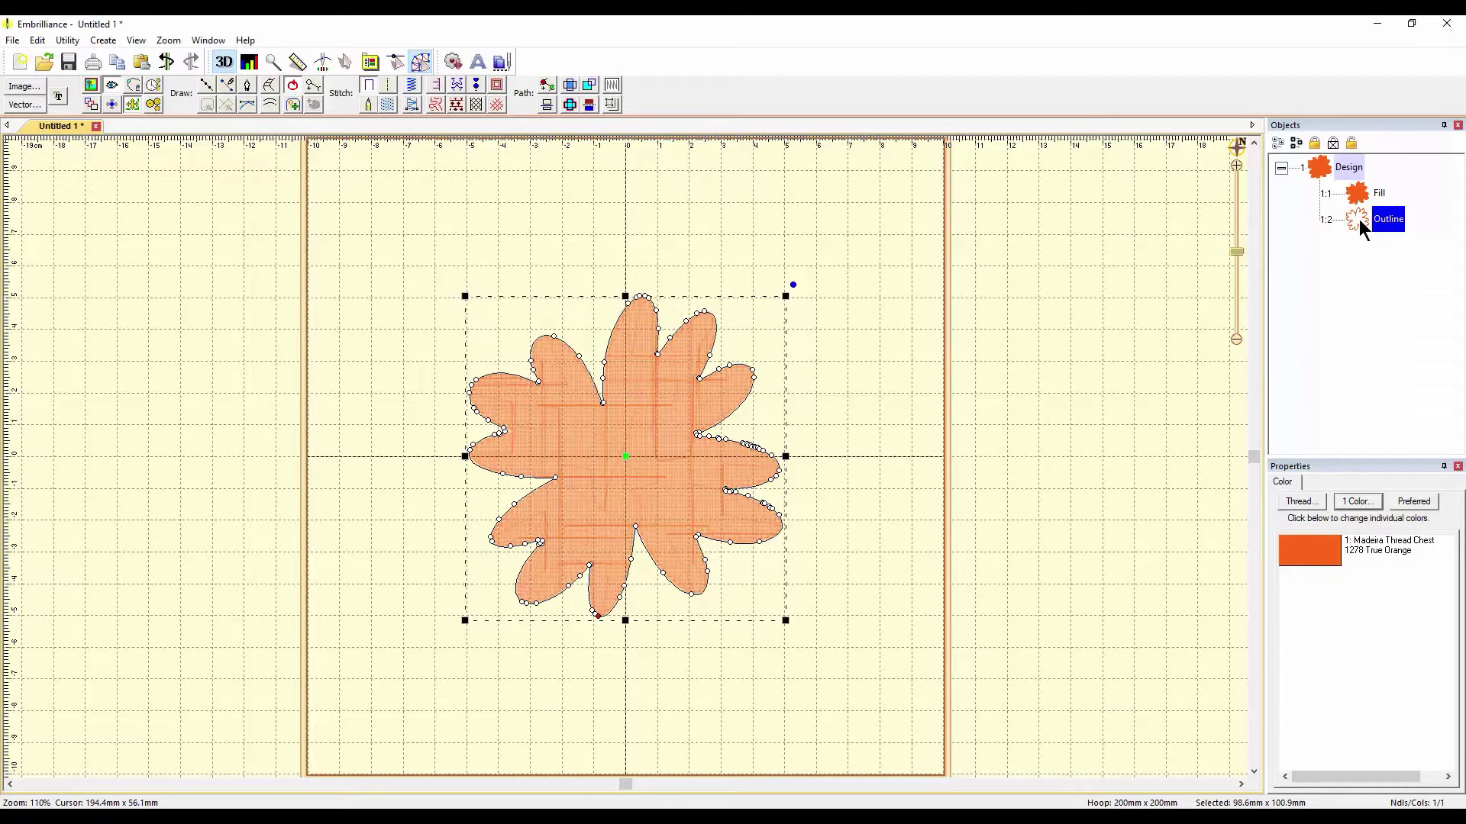
- Set the Outline part's thread to Madeira 1170 Medium Dark Avocado
left_click(1294, 548)
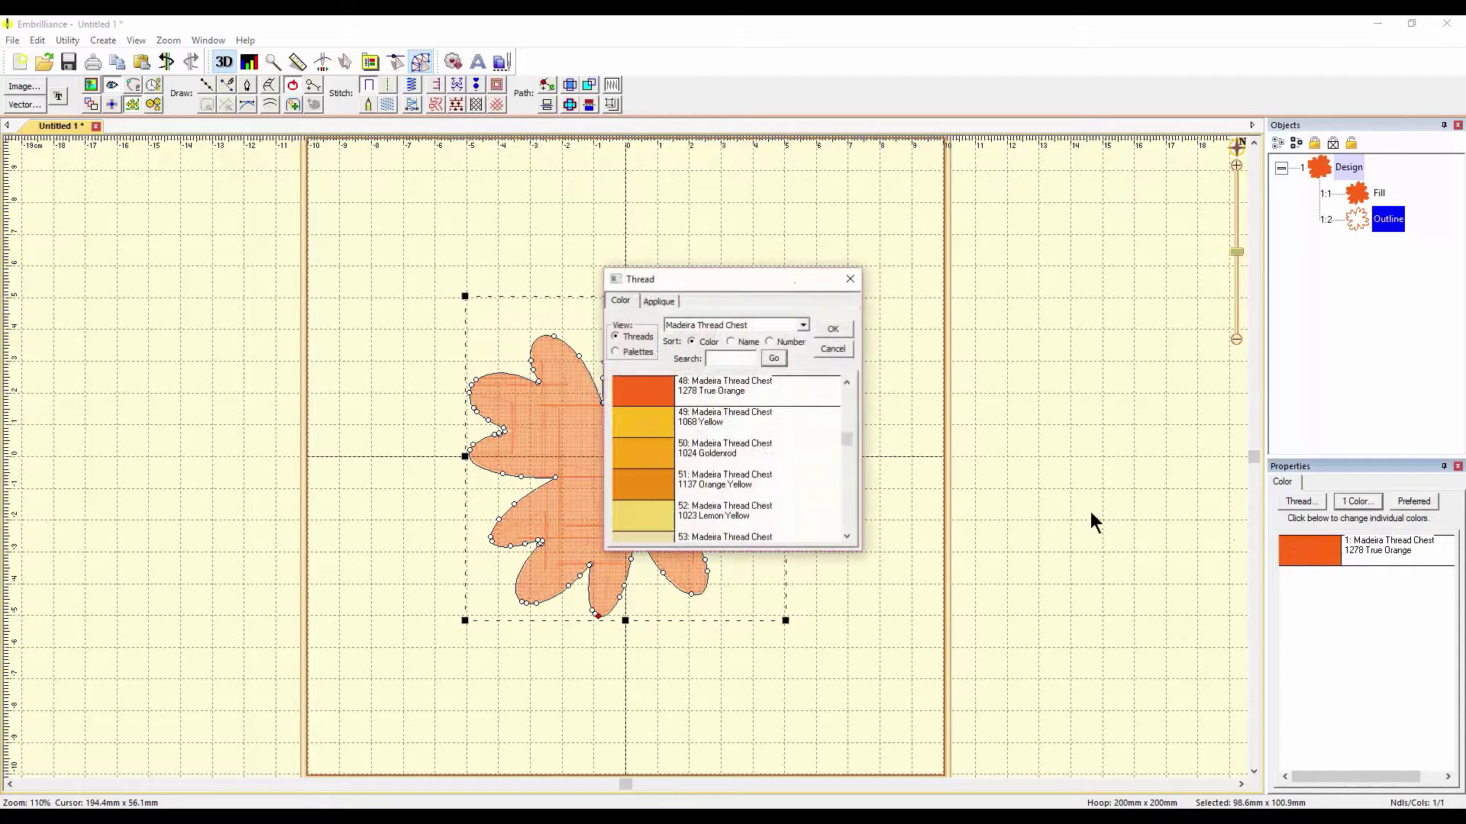
scroll(652, 450, "down", 2)
scroll(651, 450, "up", 5)
scroll(651, 451, "down", 1)
scroll(651, 451, "down", 1)
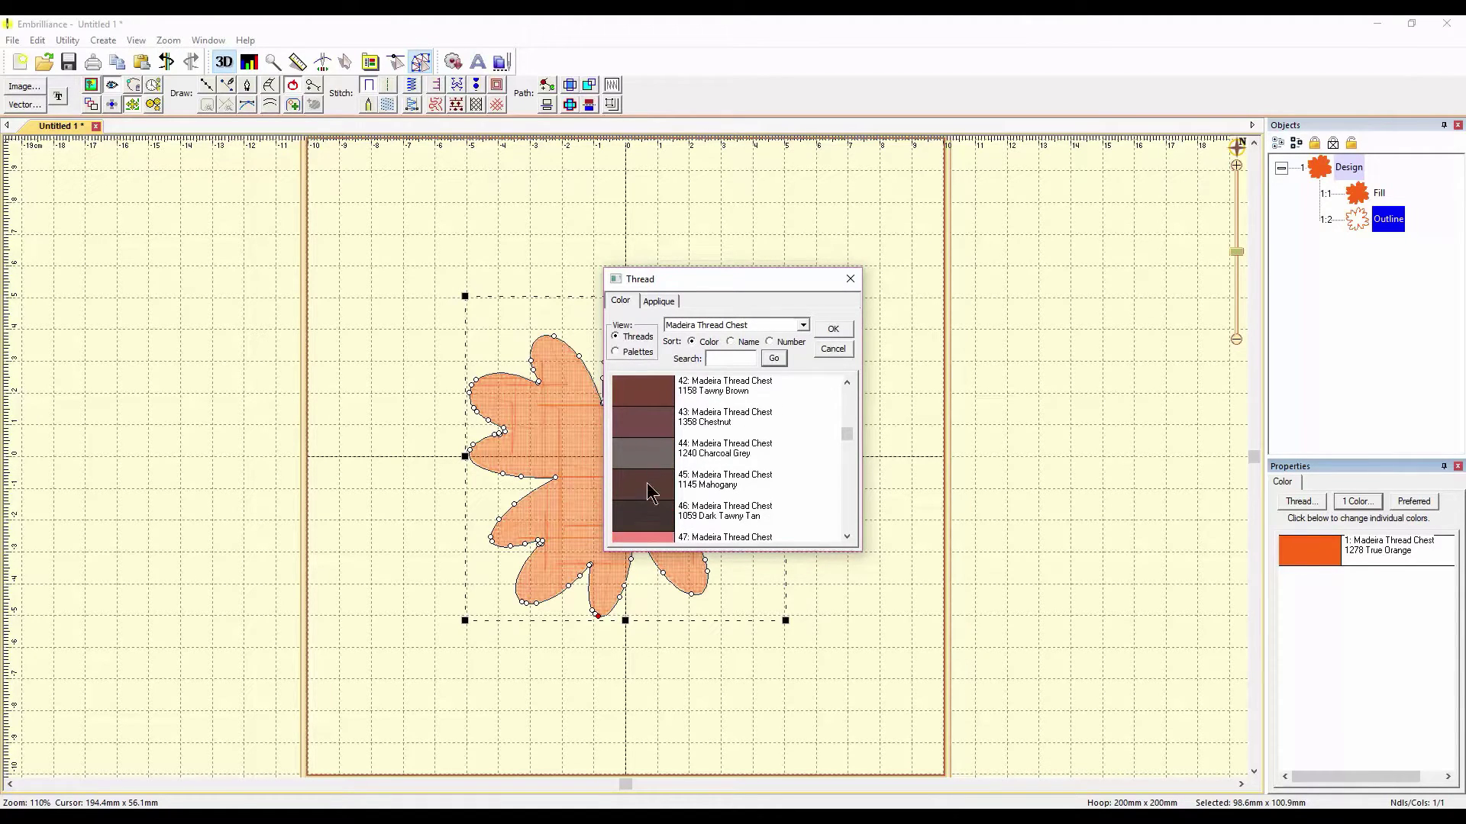
left_click_drag(851, 431, 843, 463)
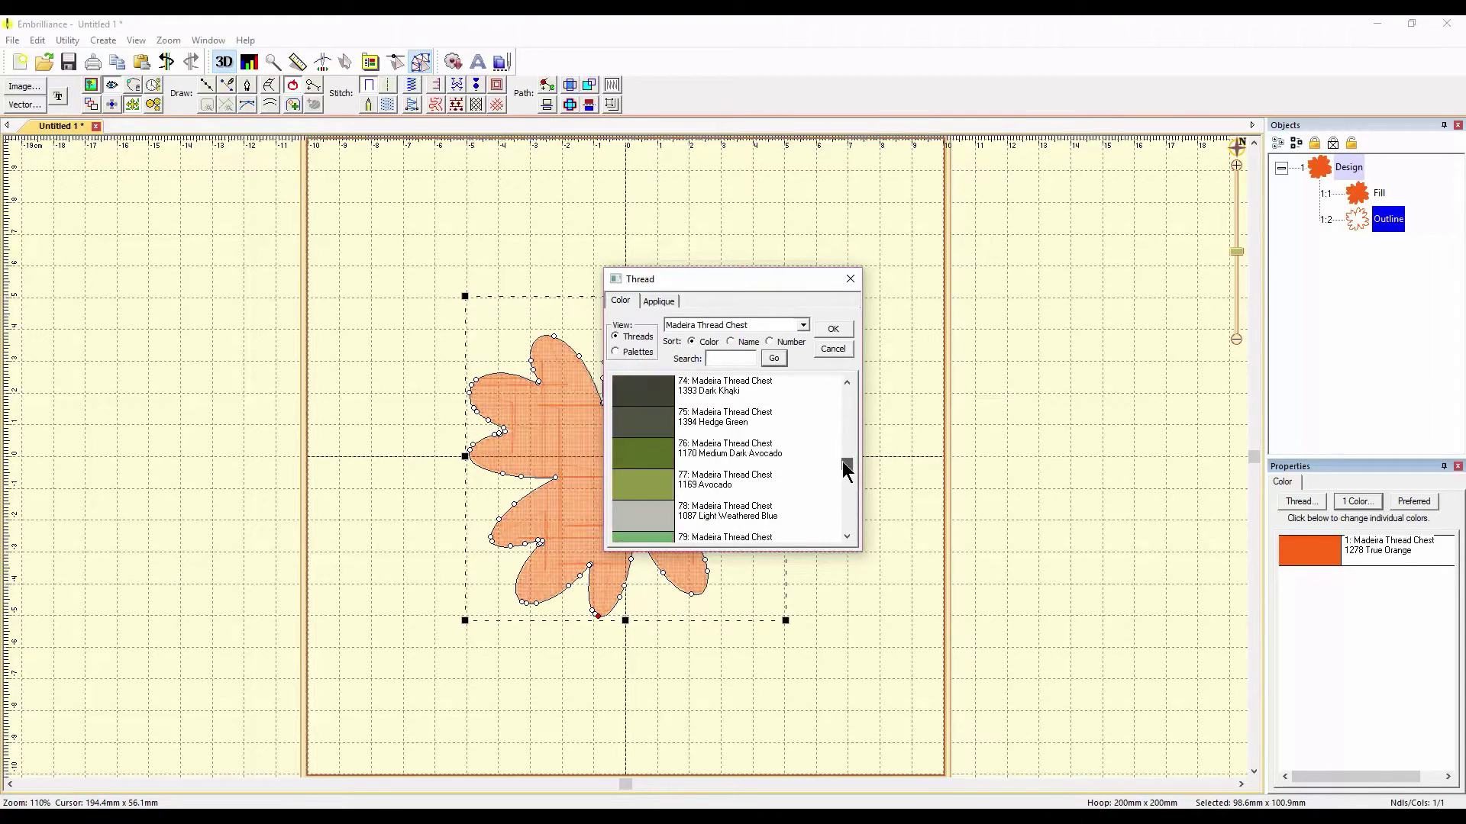
left_click(679, 454)
left_click(830, 333)
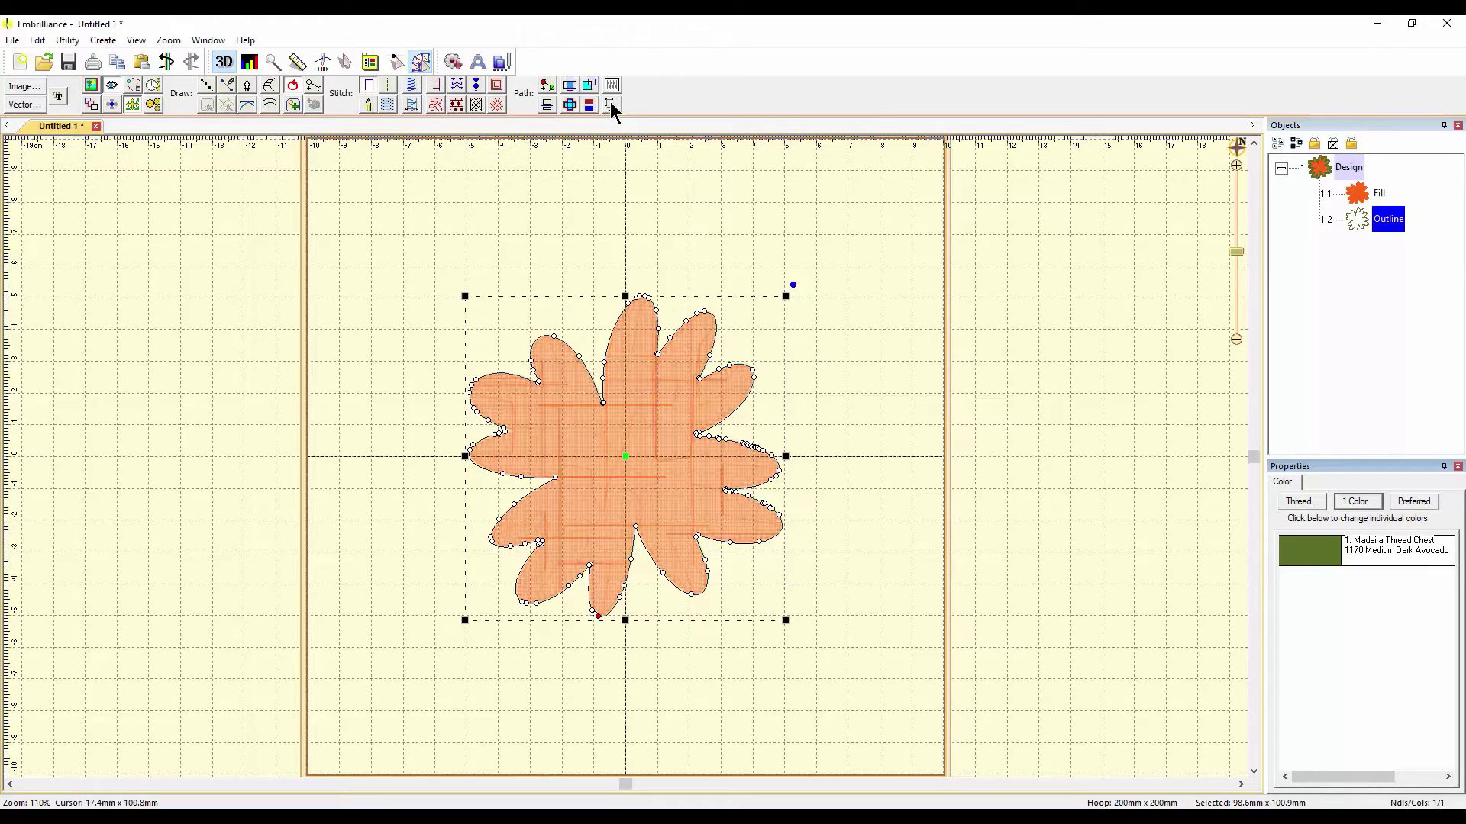
- Inflate the outline by 6.1 mm with softened corners, enlarging the design to 110.8 × 113.0 mm
left_click(611, 102)
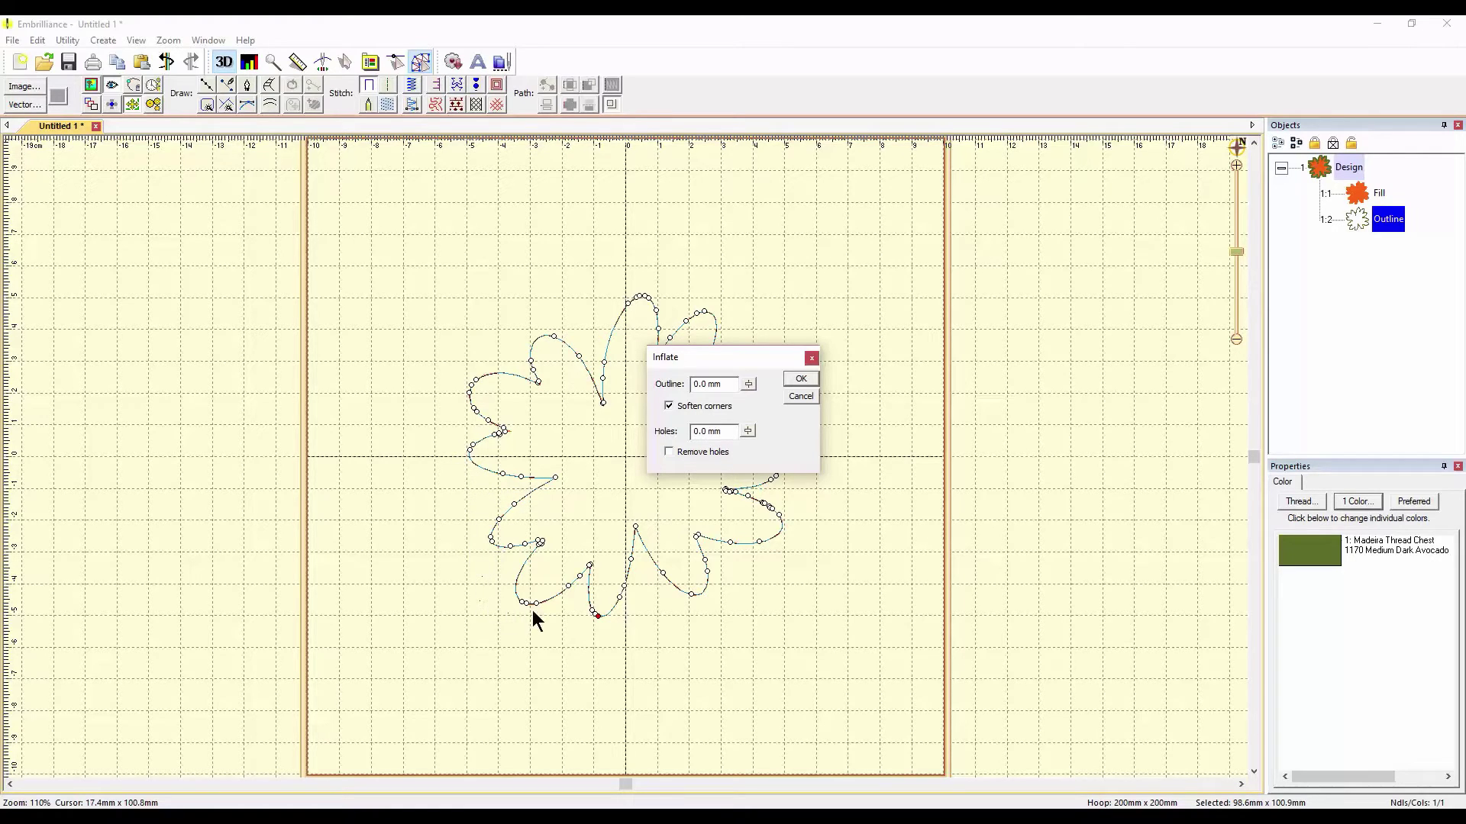
left_click(749, 387)
left_click_drag(726, 358, 923, 413)
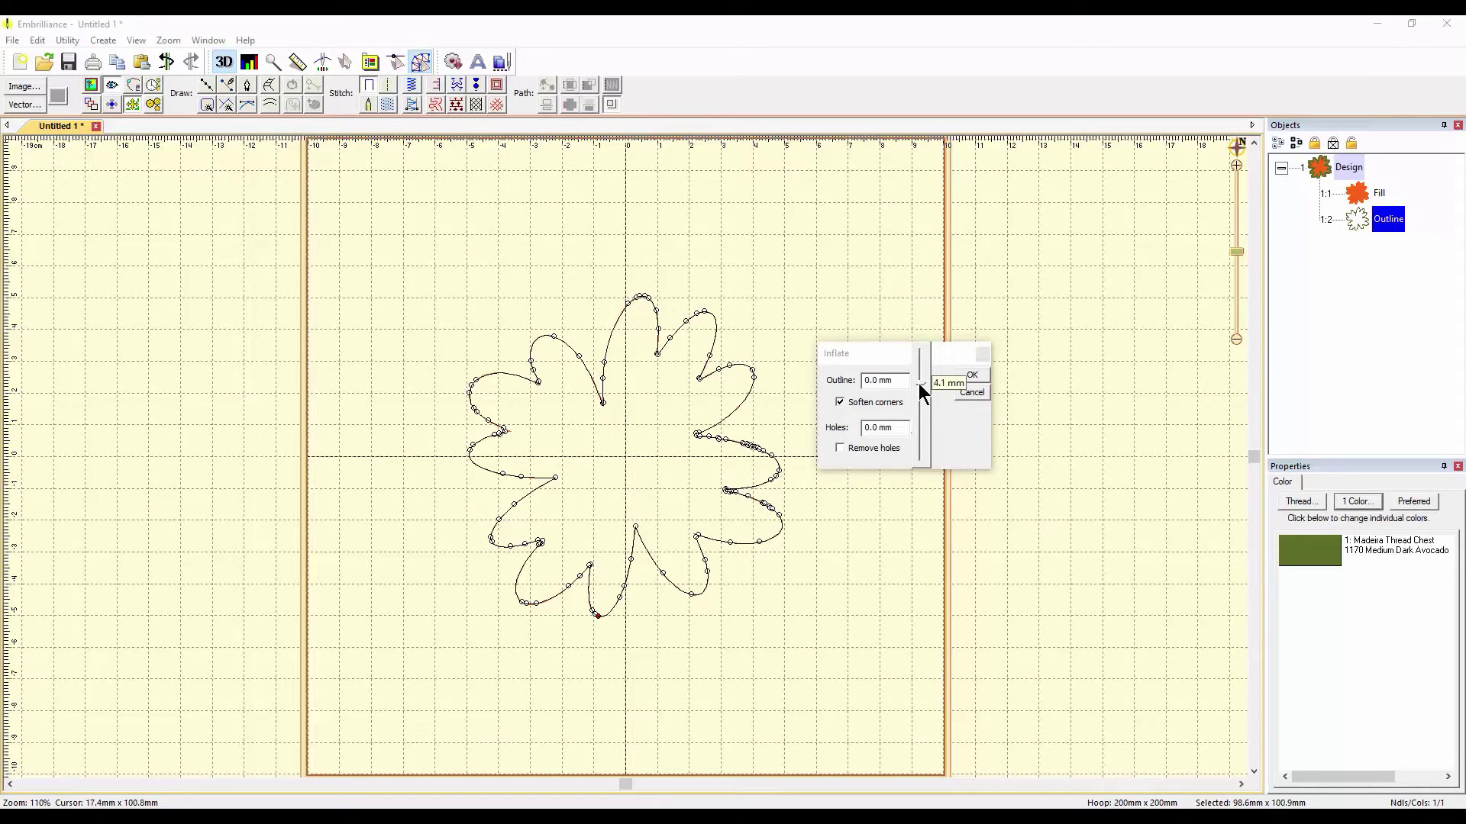
left_click_drag(920, 384, 920, 385)
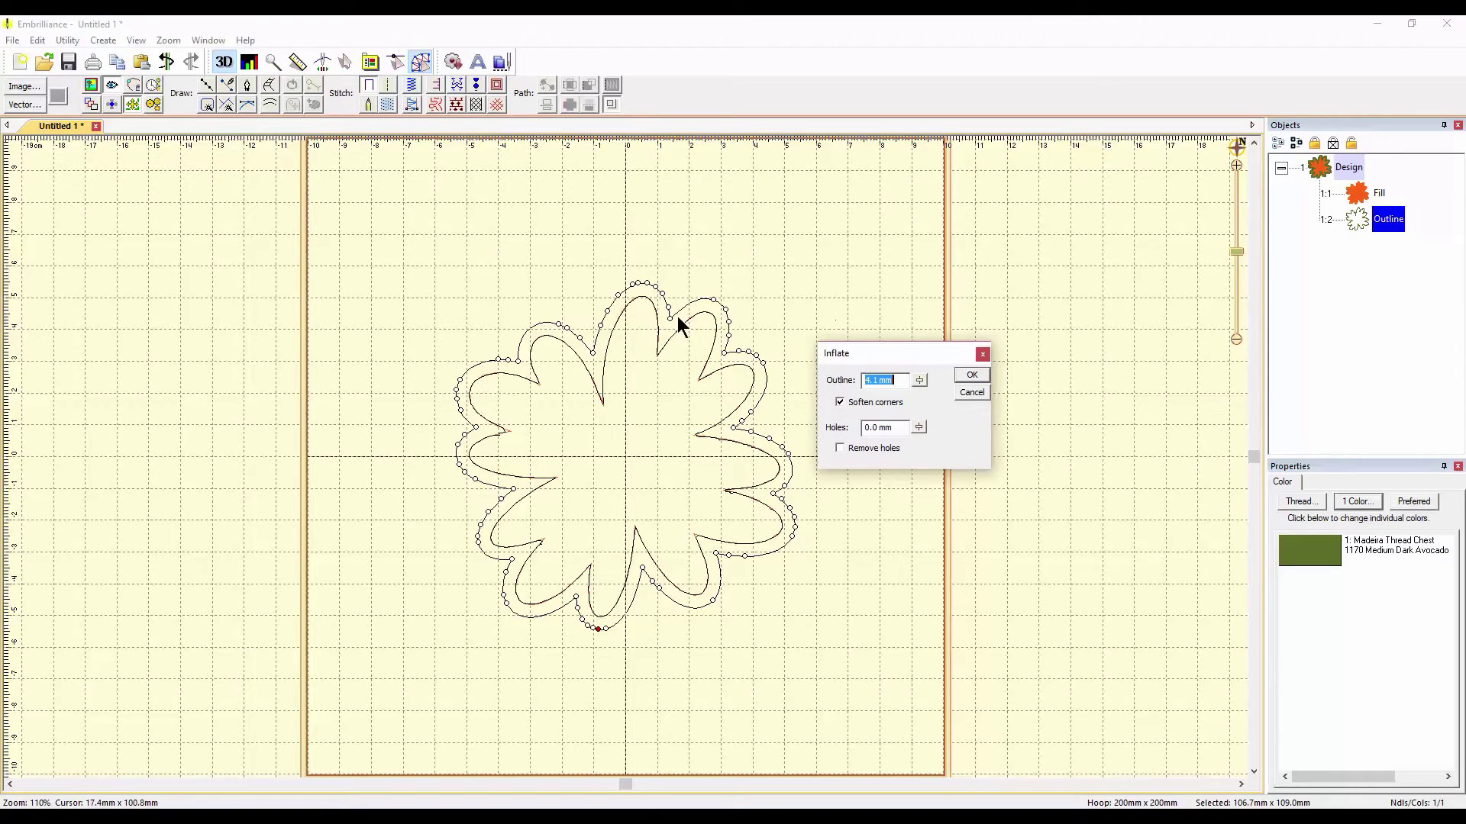
left_click(919, 380)
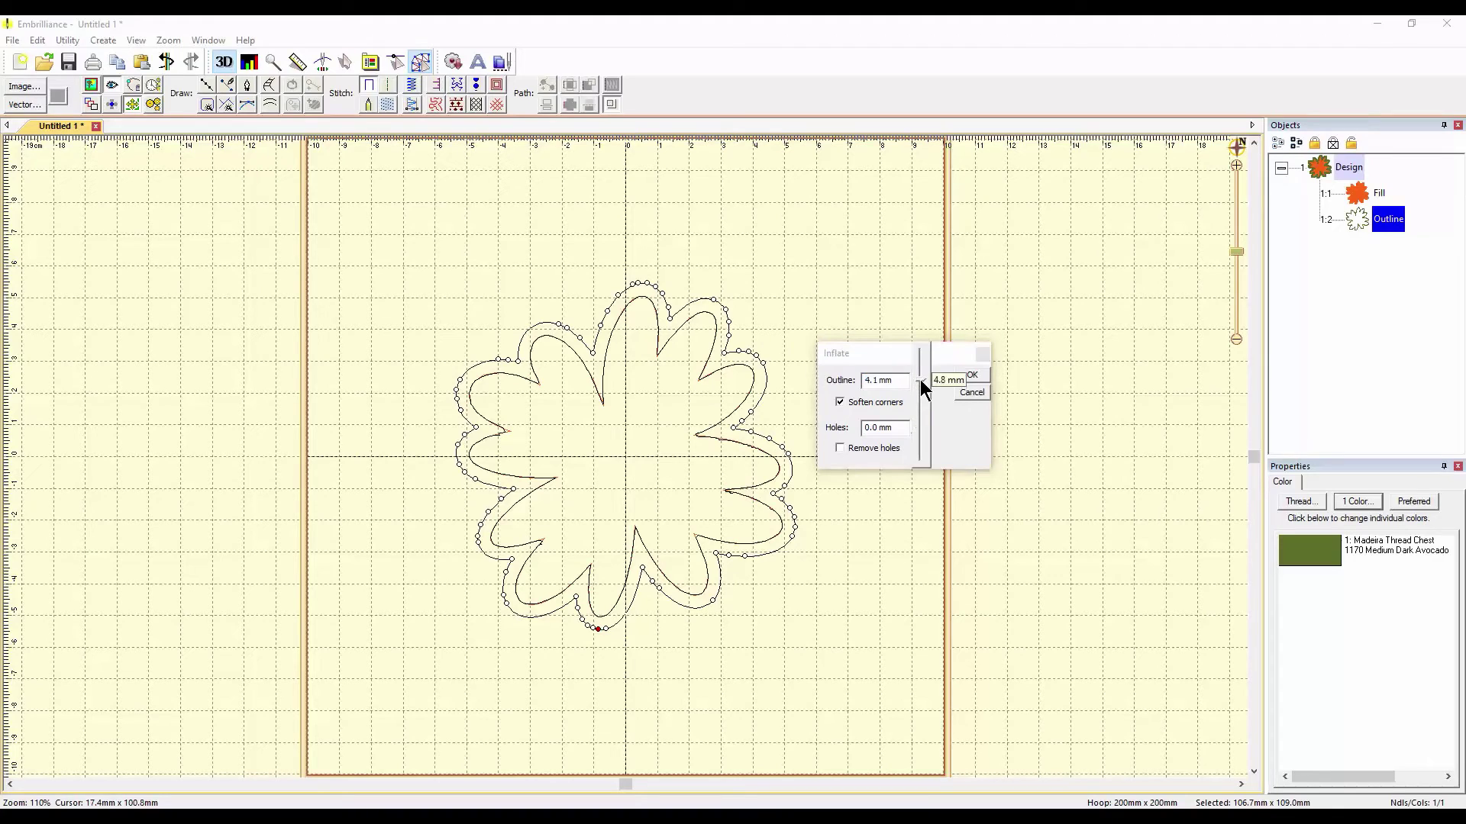
left_click_drag(921, 381, 921, 375)
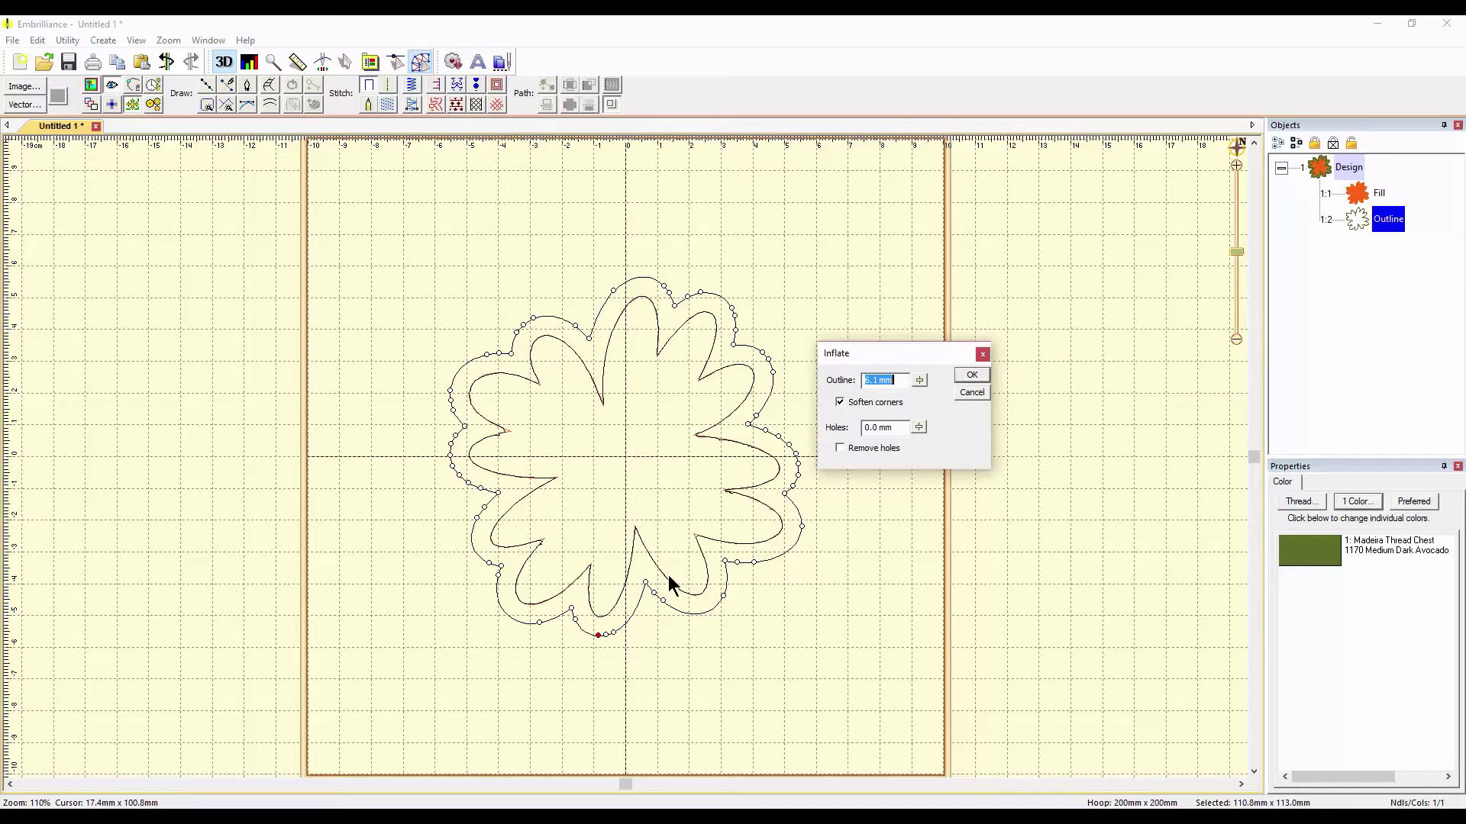
left_click(972, 375)
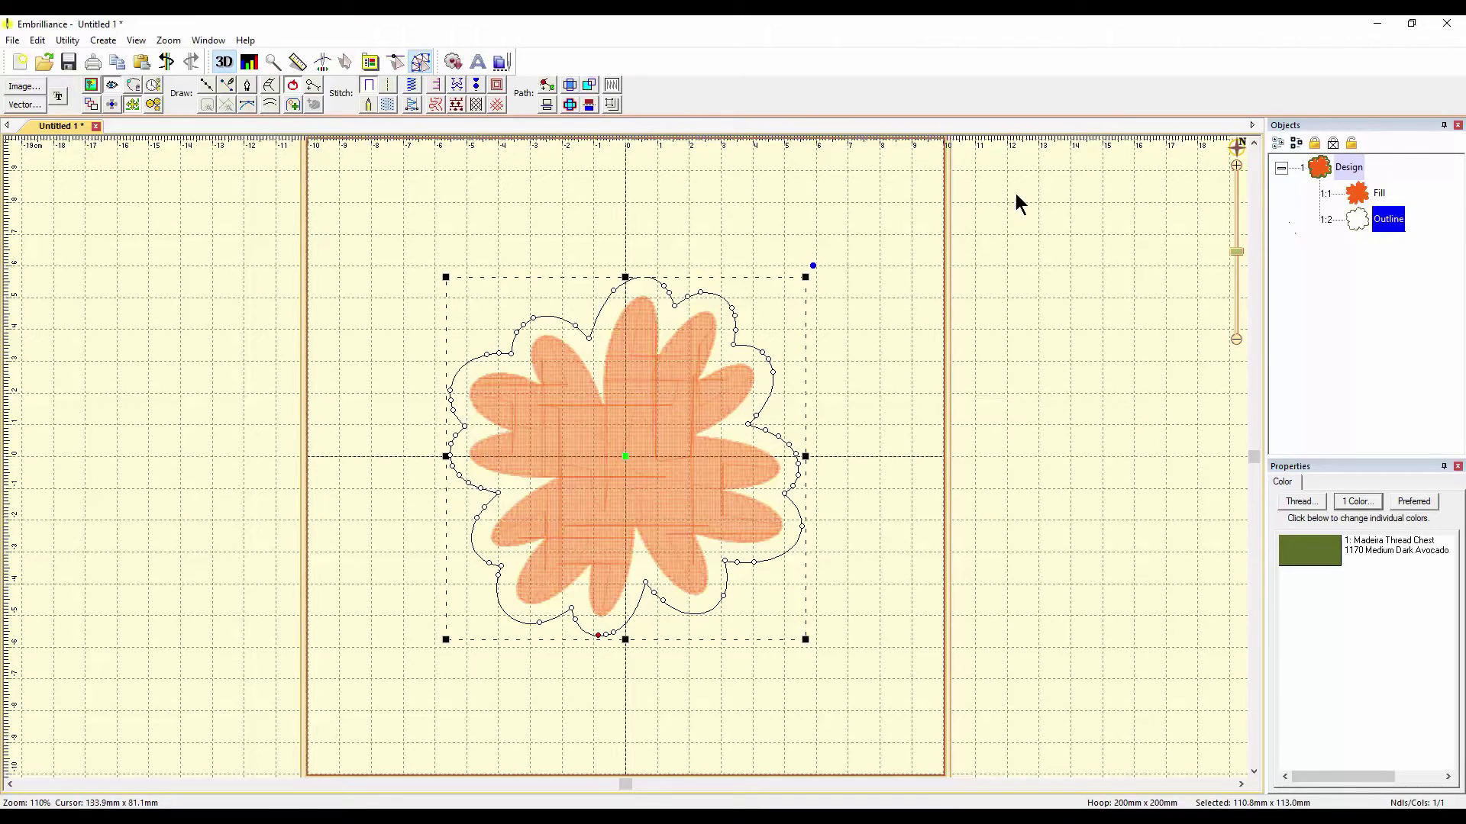
- Convert the inflated outline to a 2.0 mm BackStitch Run, preview it, and reselect it
left_click(389, 86)
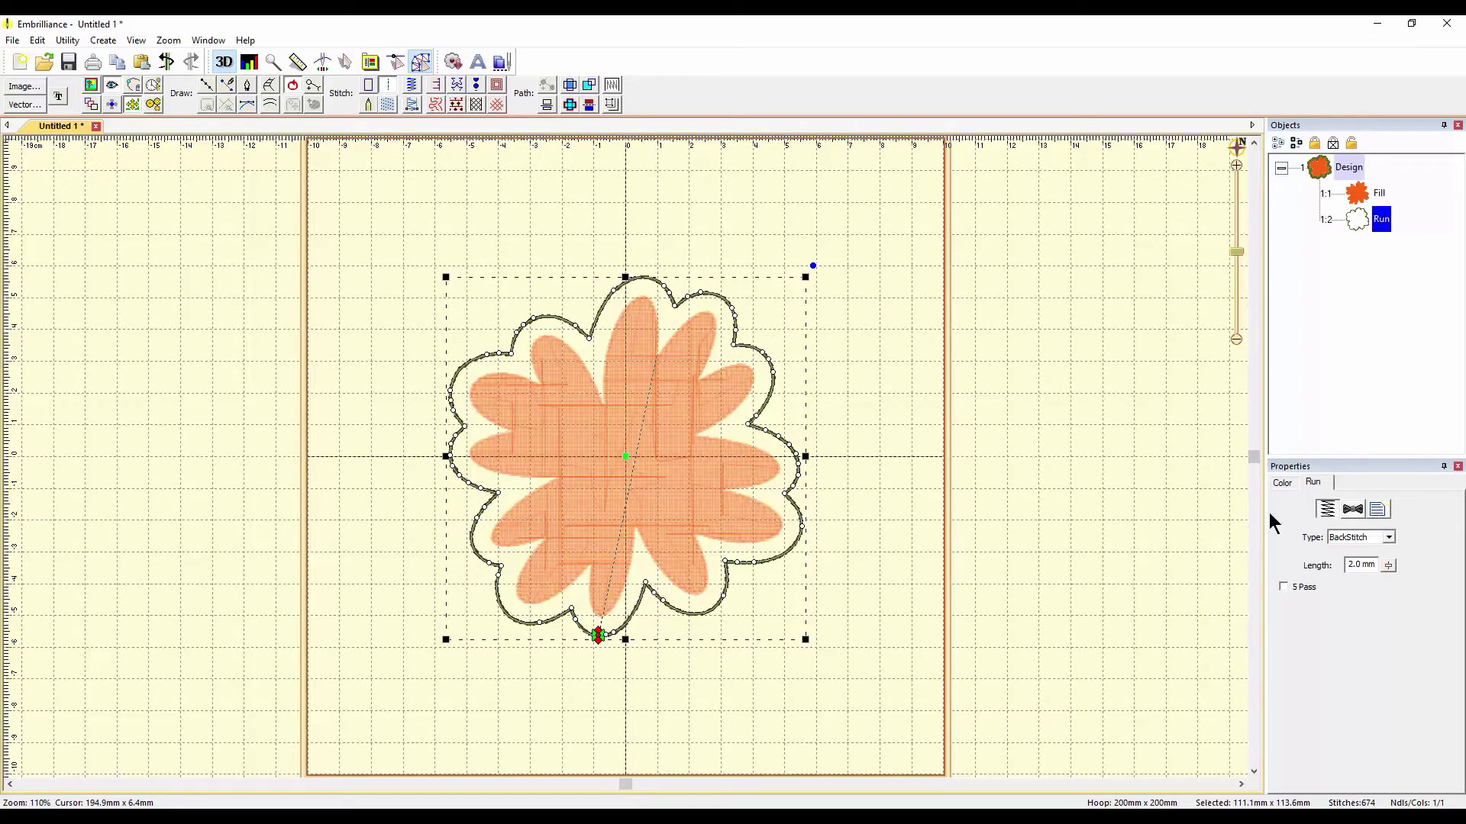
left_click(878, 443)
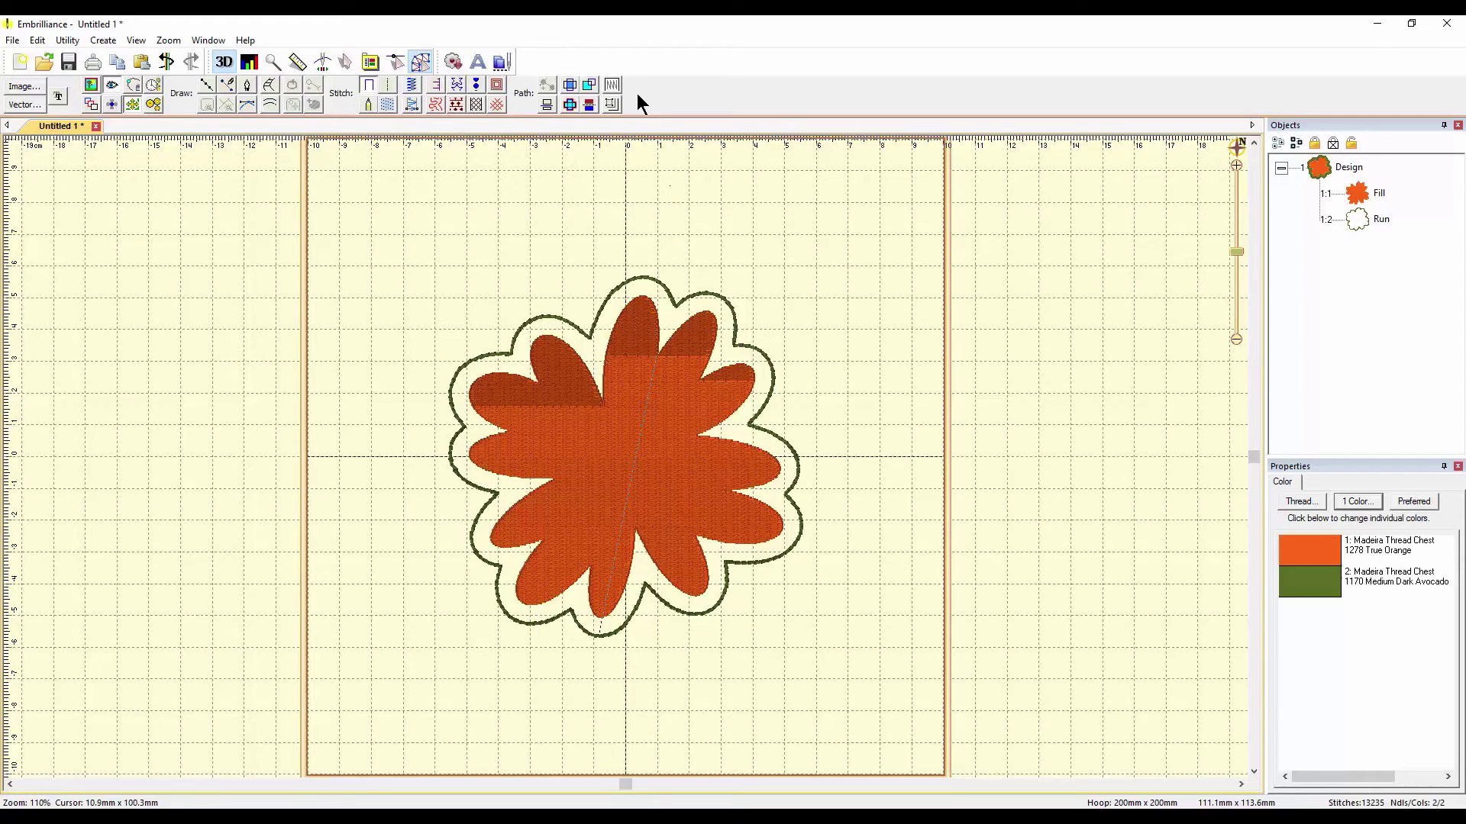
left_click(690, 456)
left_click(840, 481)
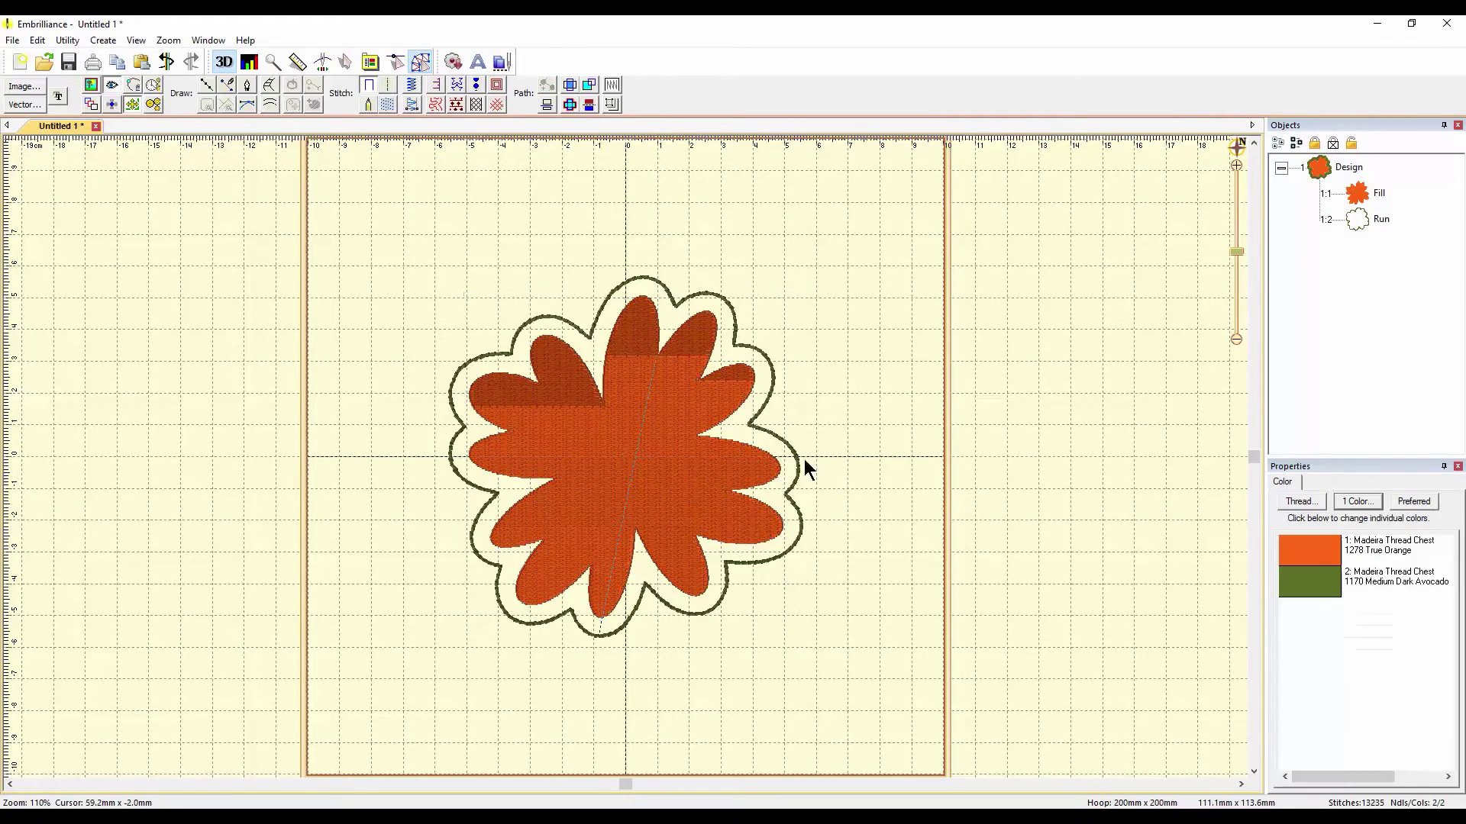
left_click(758, 424)
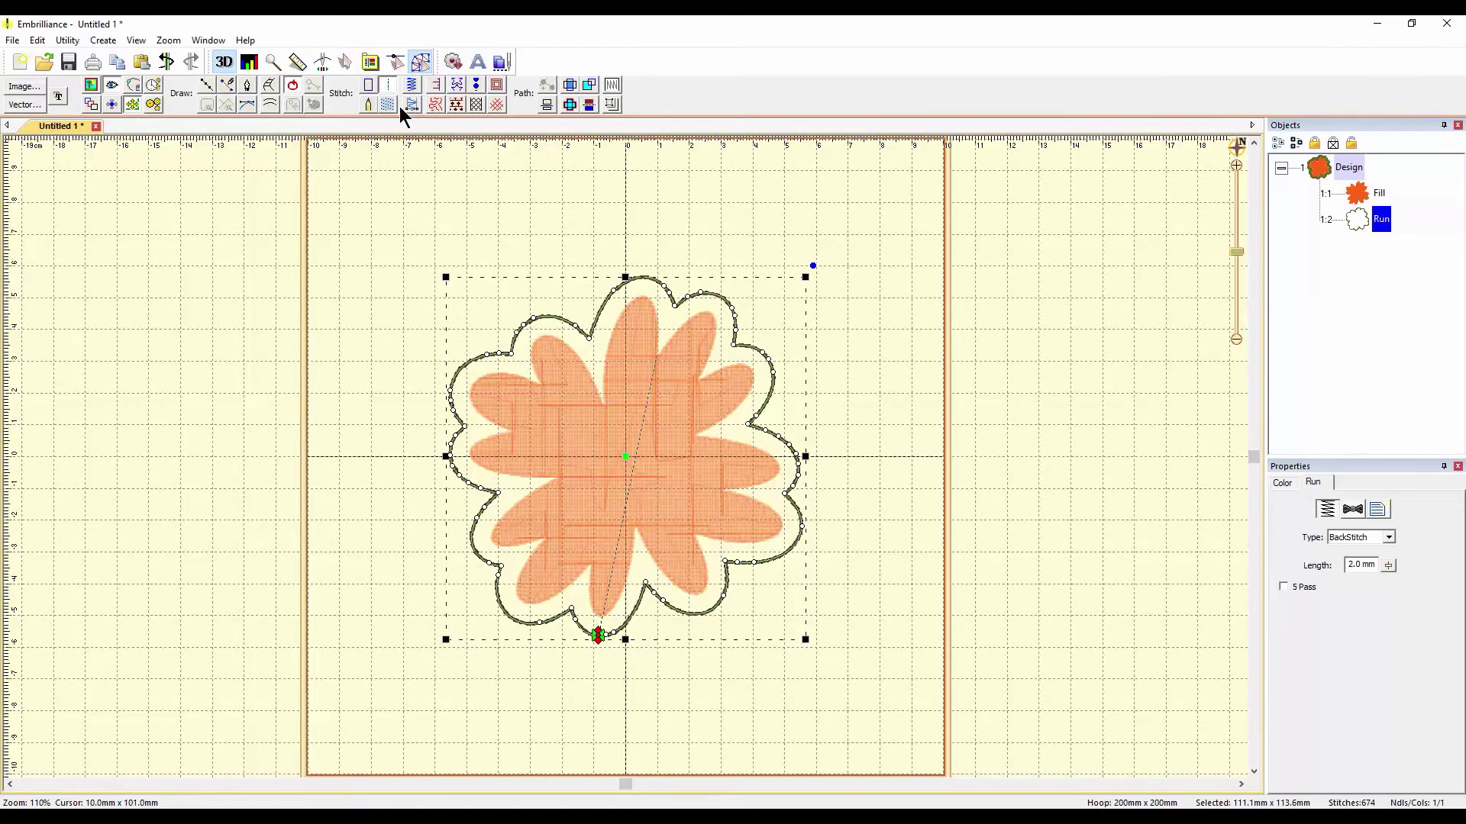
- Turn the border into a green Motif Fill and Move First so it stitches under the orange Fill
left_click(456, 105)
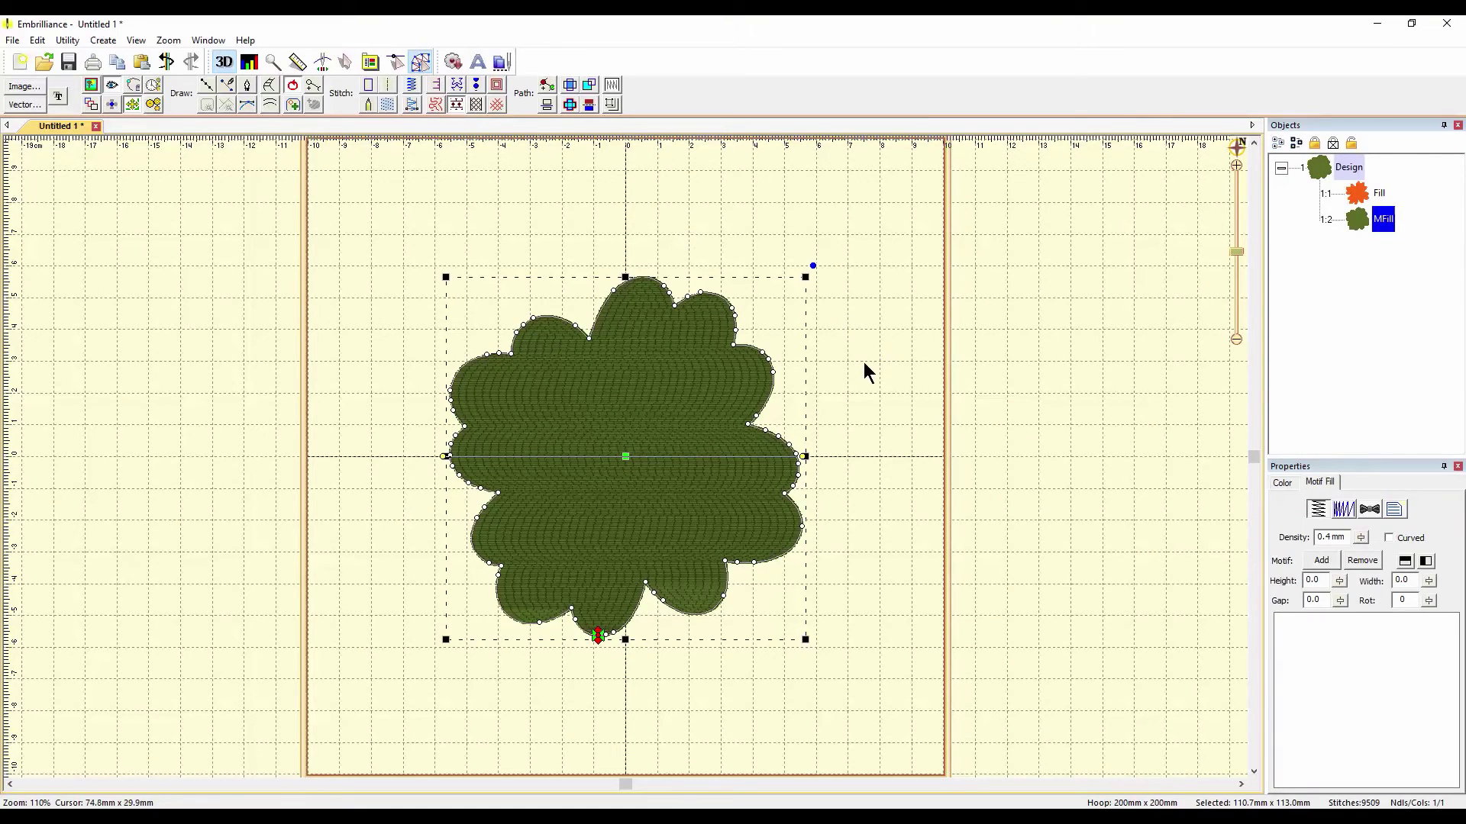
left_click(865, 360)
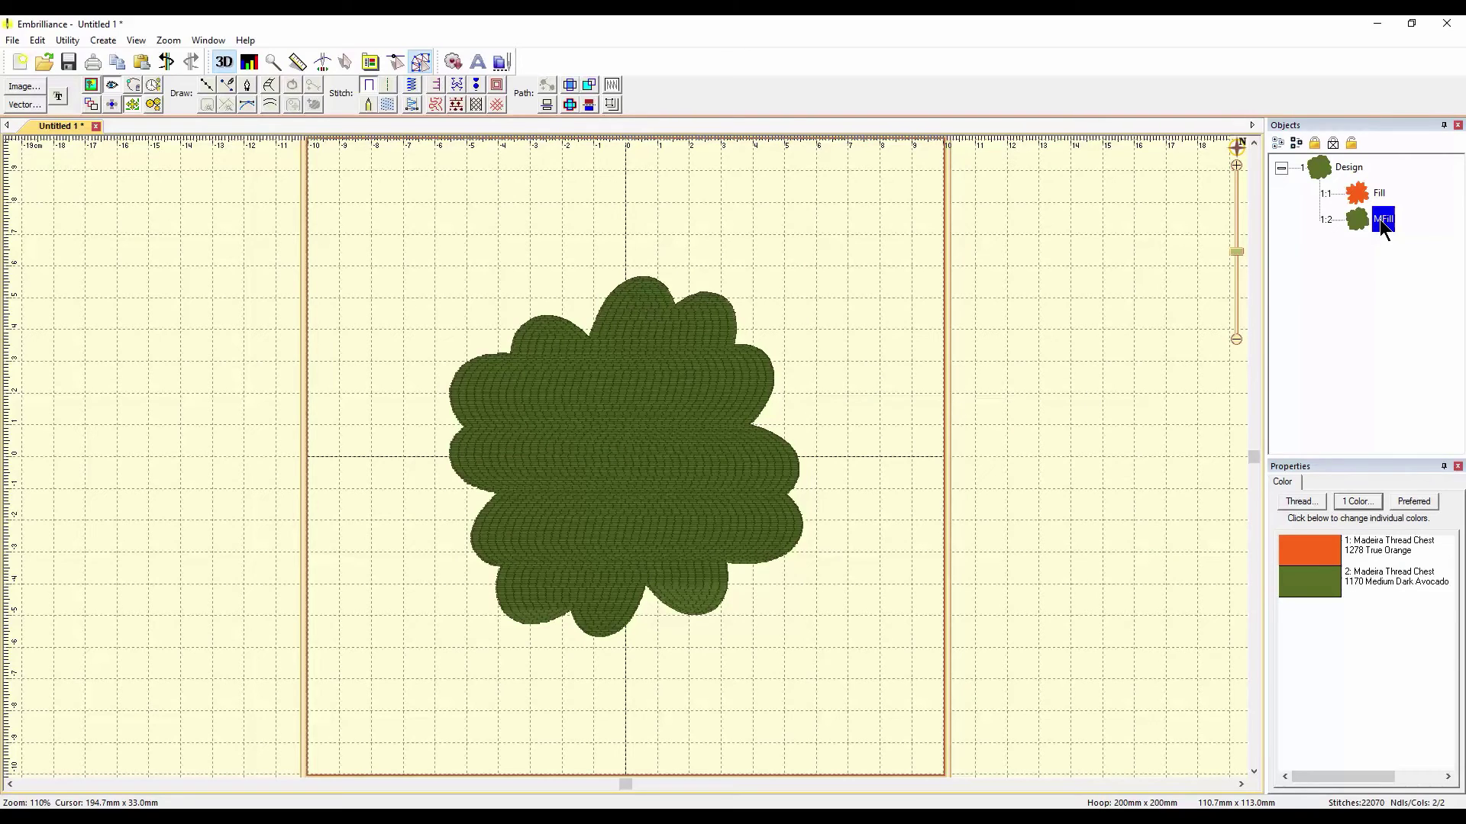
right_click(1353, 220)
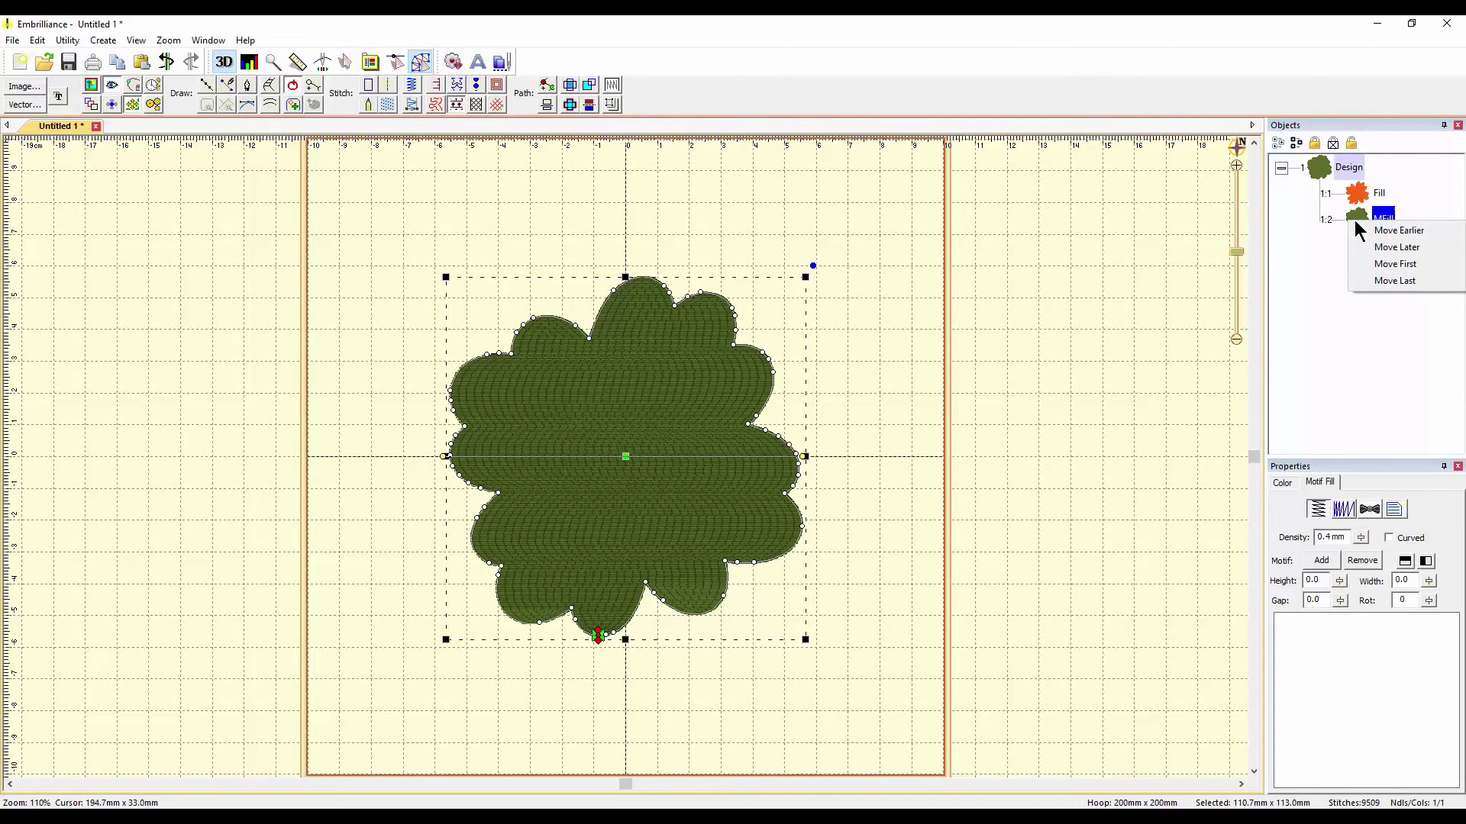
left_click(1374, 264)
left_click(874, 402)
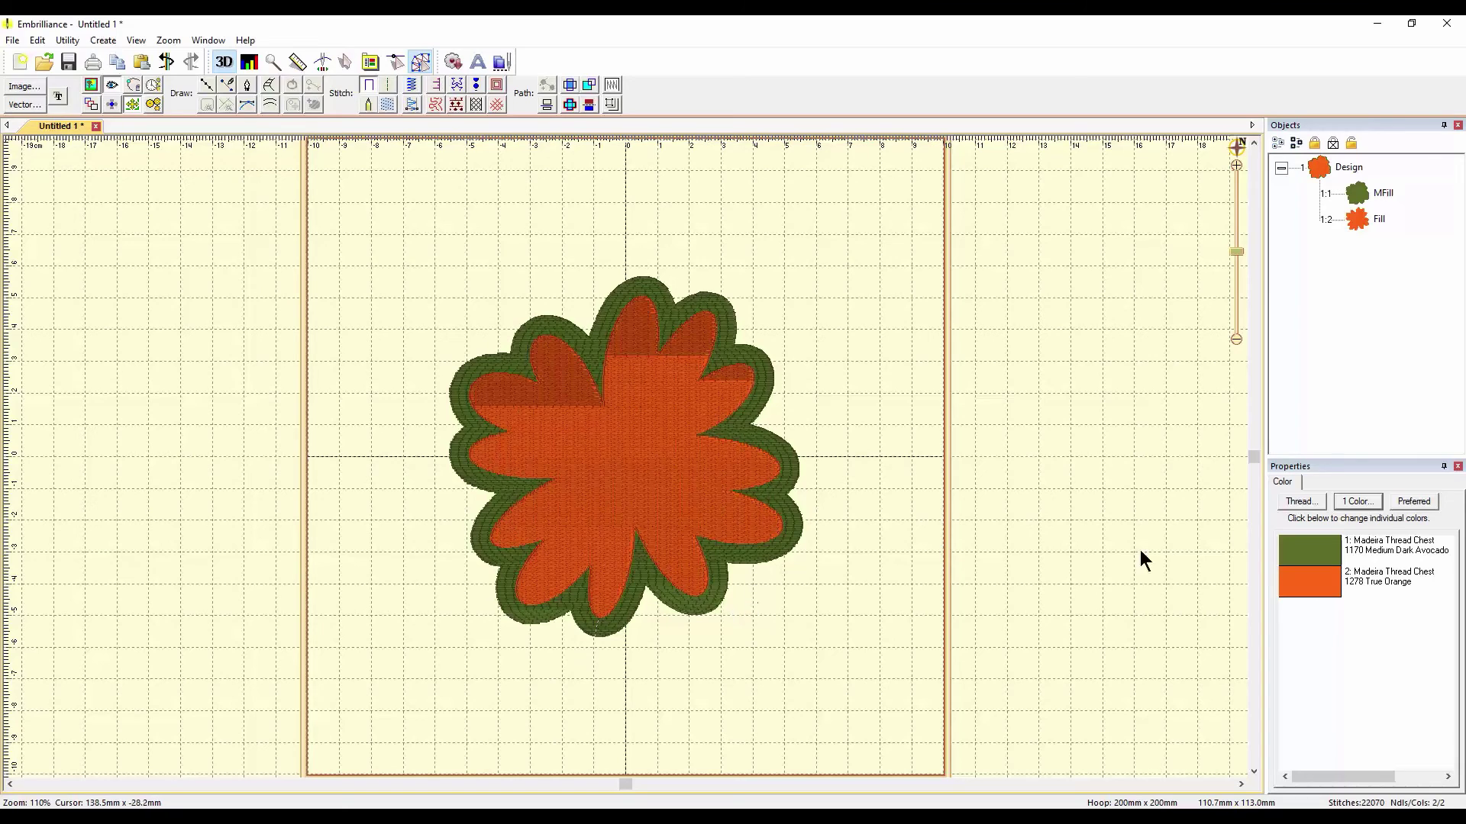
left_click(1383, 195)
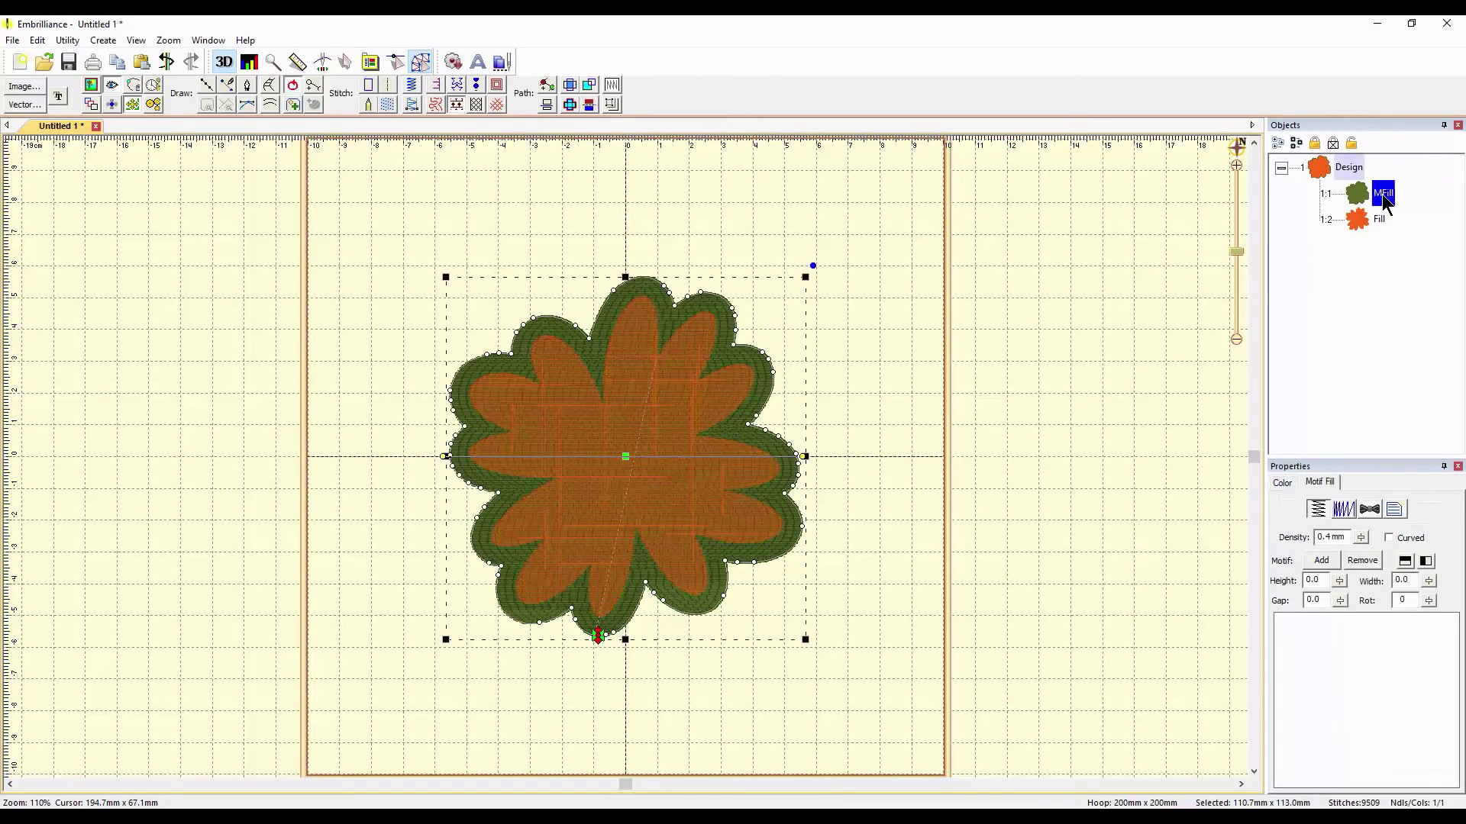
left_click(852, 362)
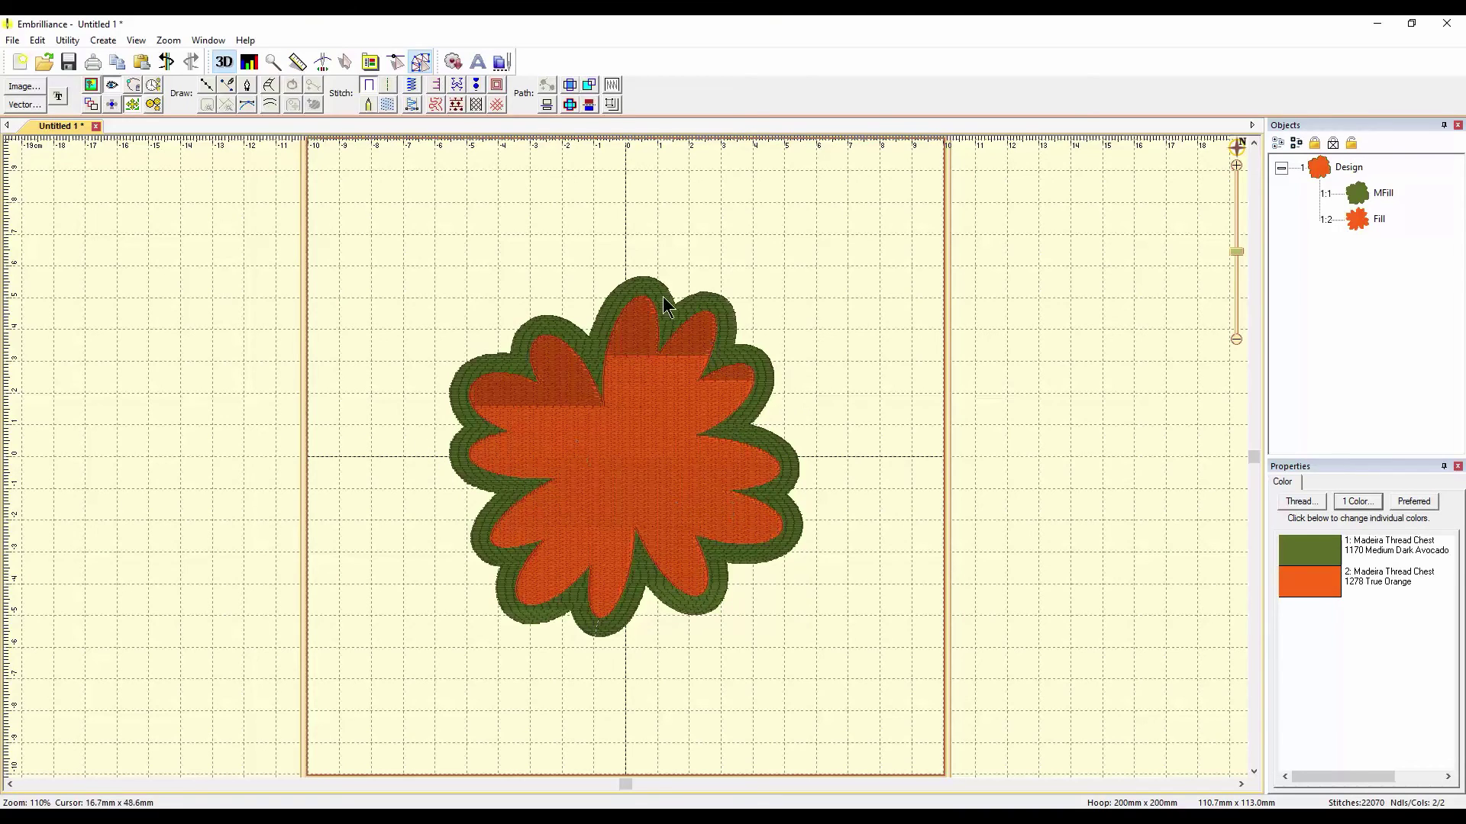